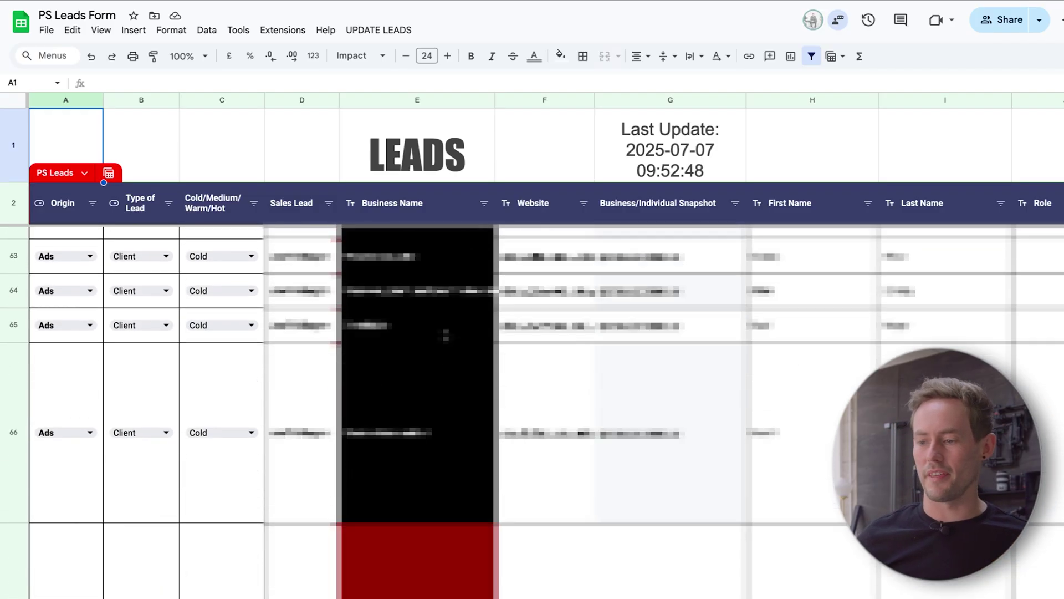
- Scroll down through the lead rows in the spreadsheets
scroll(388, 388, "down", 10)
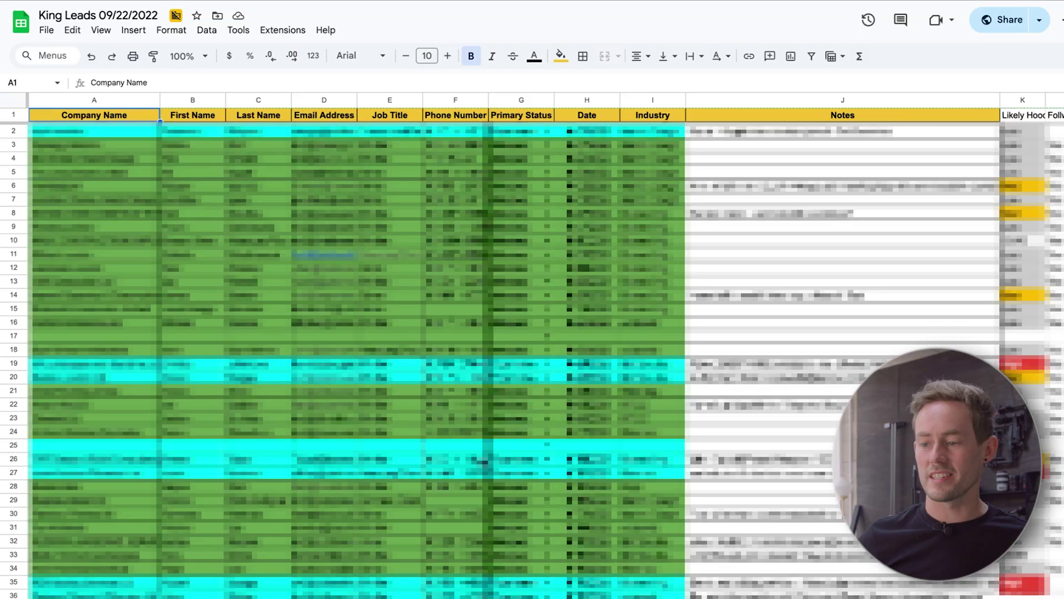
scroll(355, 355, "down", 10)
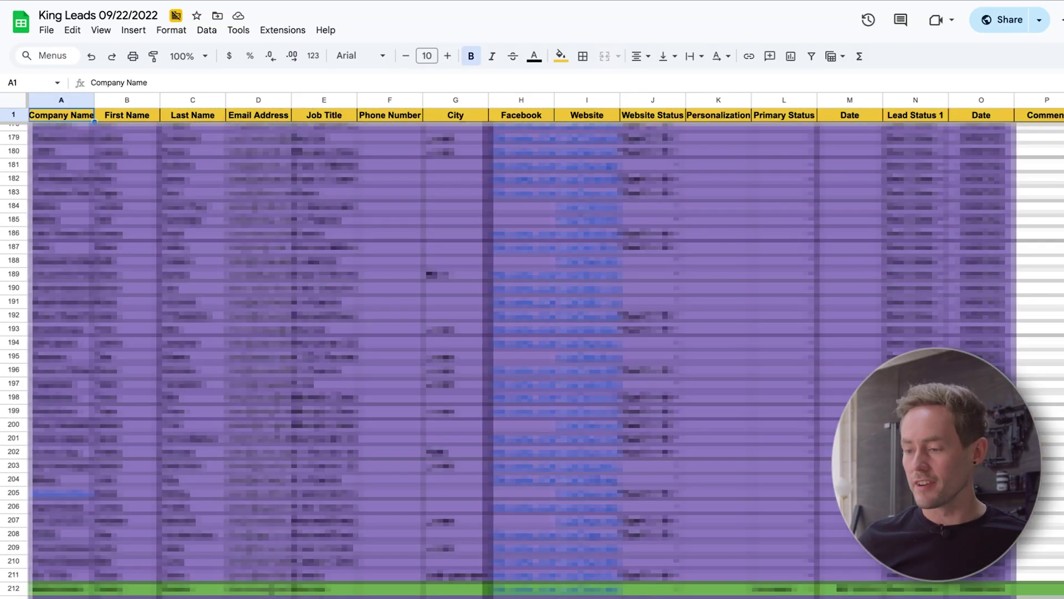
scroll(553, 351, "down", 20)
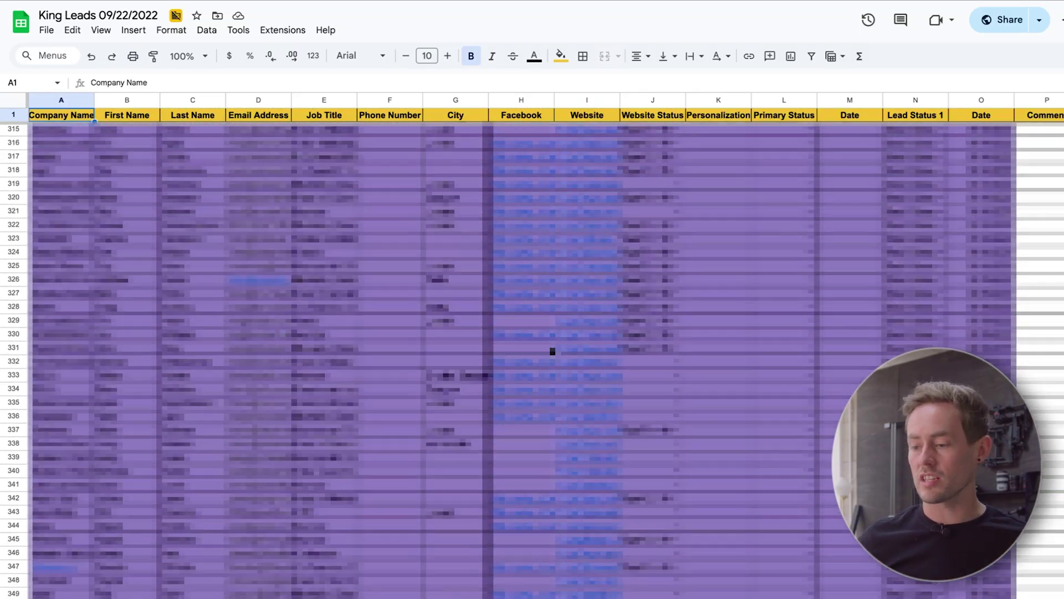
scroll(552, 351, "down", 20)
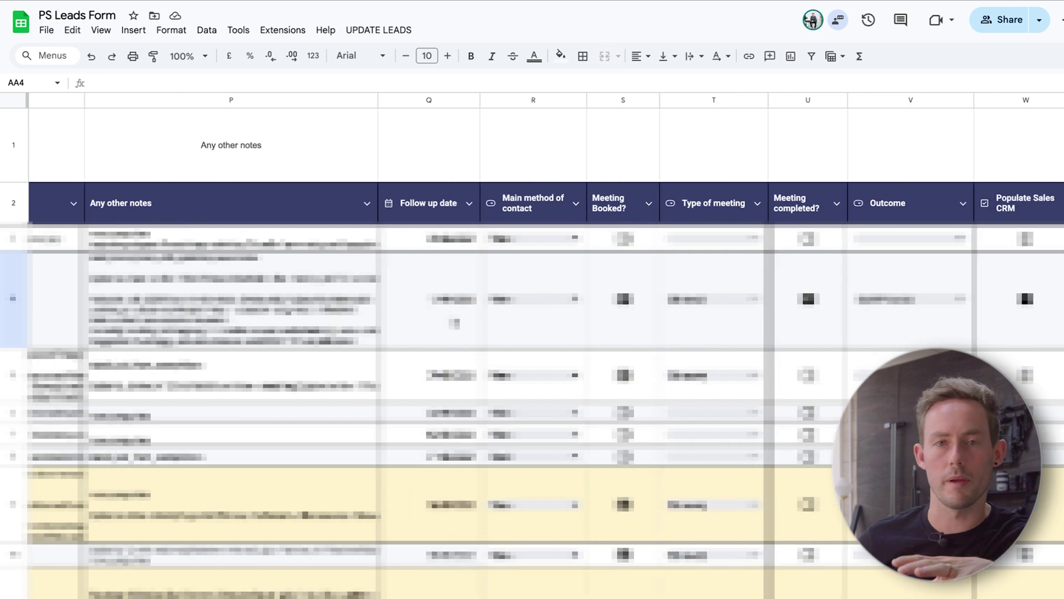
scroll(452, 321, "right", 6)
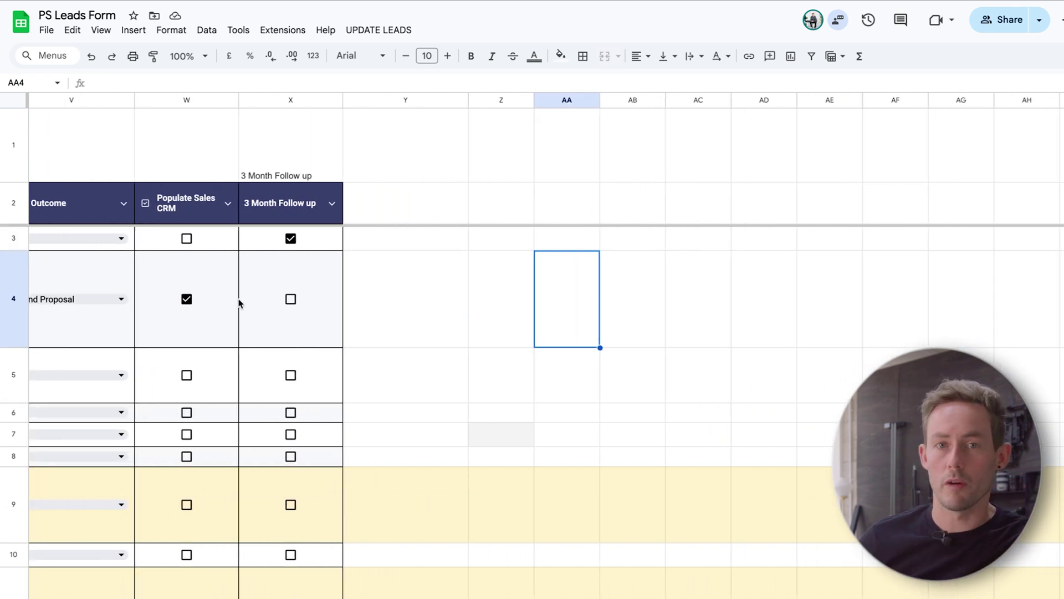
- Scroll right to the 3 Month Follow up column and tick row 4's checkbox
left_click(345, 328)
left_click(266, 319)
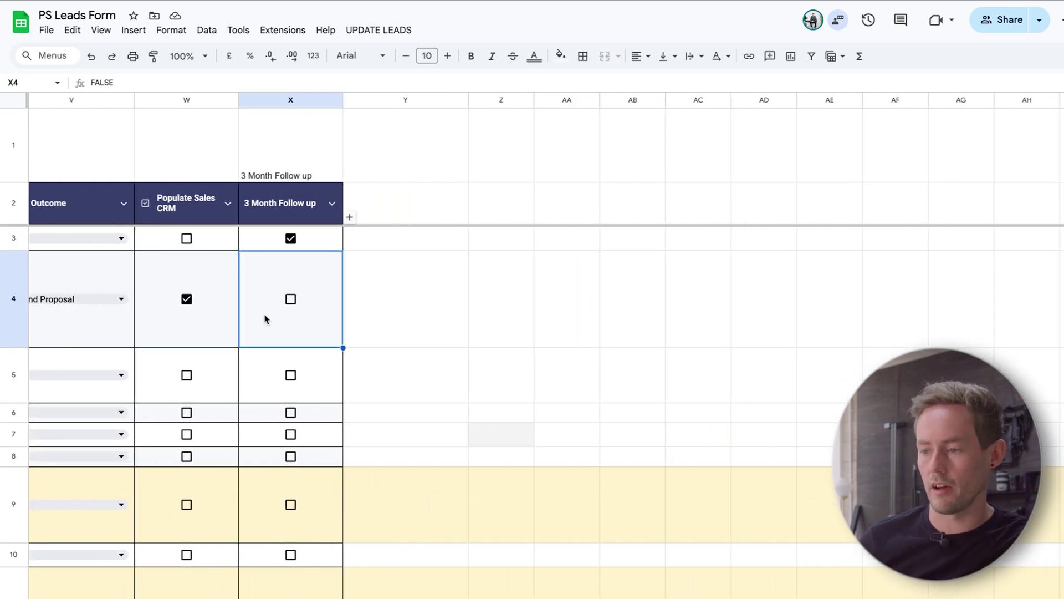
- Select the 3 Month Follow up column and its checkbox cells in rows 4, 5, 6 and 8
left_click(260, 100)
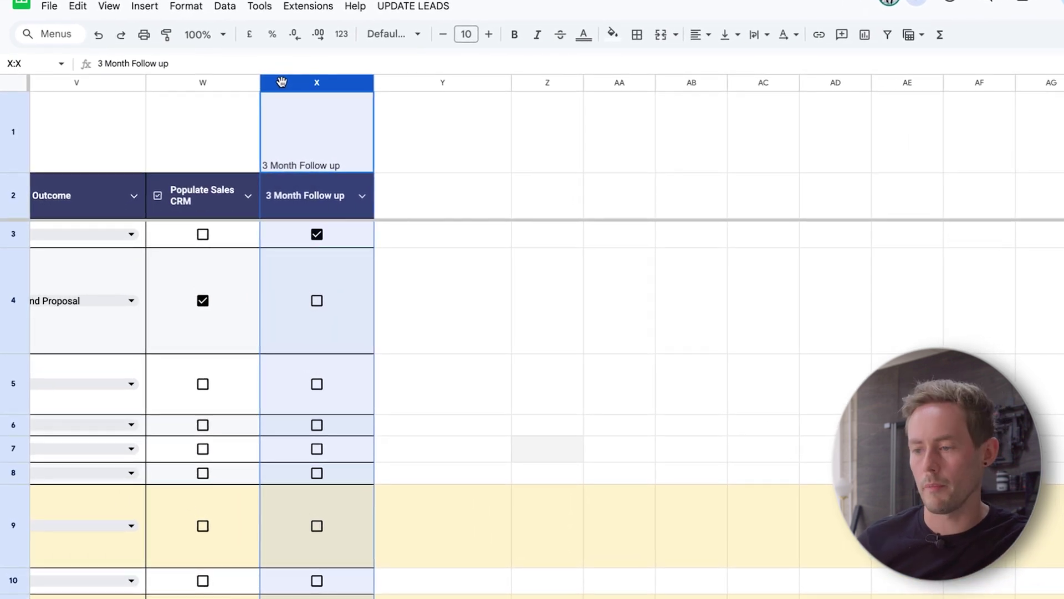
left_click(313, 298)
left_click(297, 380)
left_click(297, 430)
left_click(297, 473)
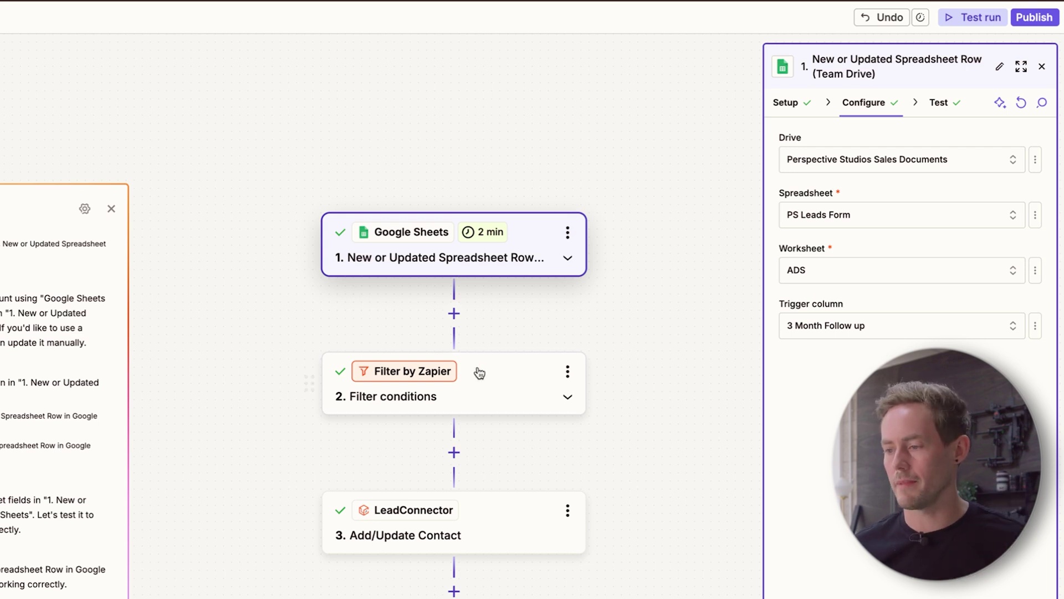
- Review the filter rule: continue only if 3 Month Follow up exactly matches TRUE, keeping the same app
left_click(506, 378)
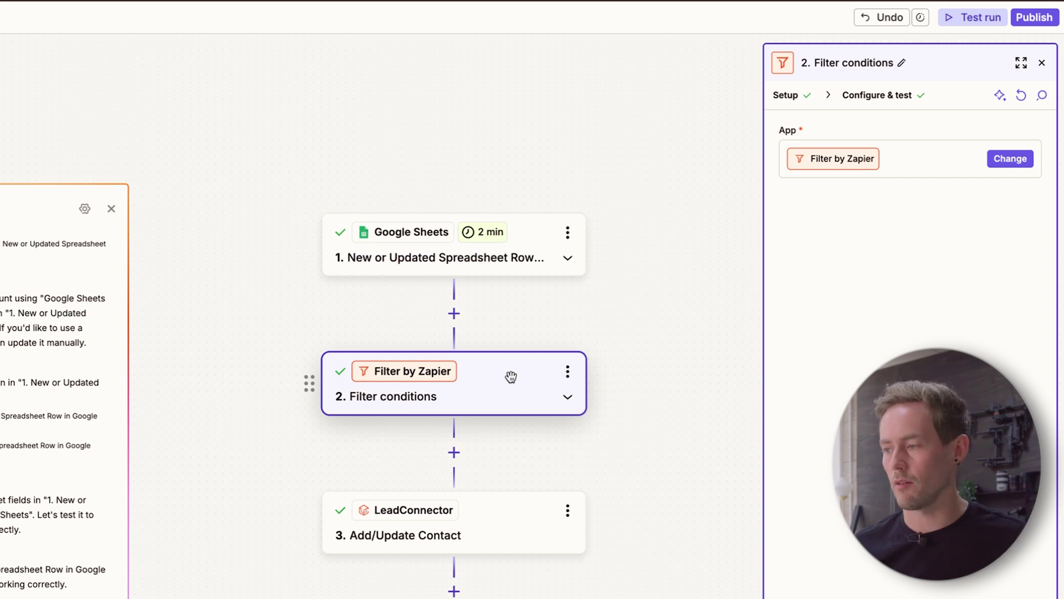
left_click(903, 158)
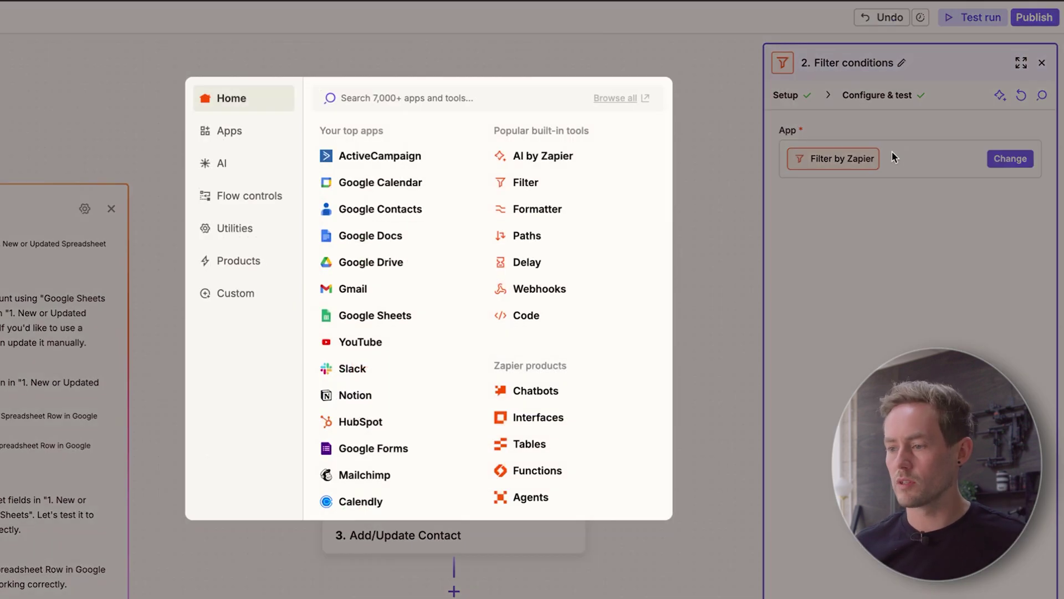
left_click(733, 87)
left_click(894, 95)
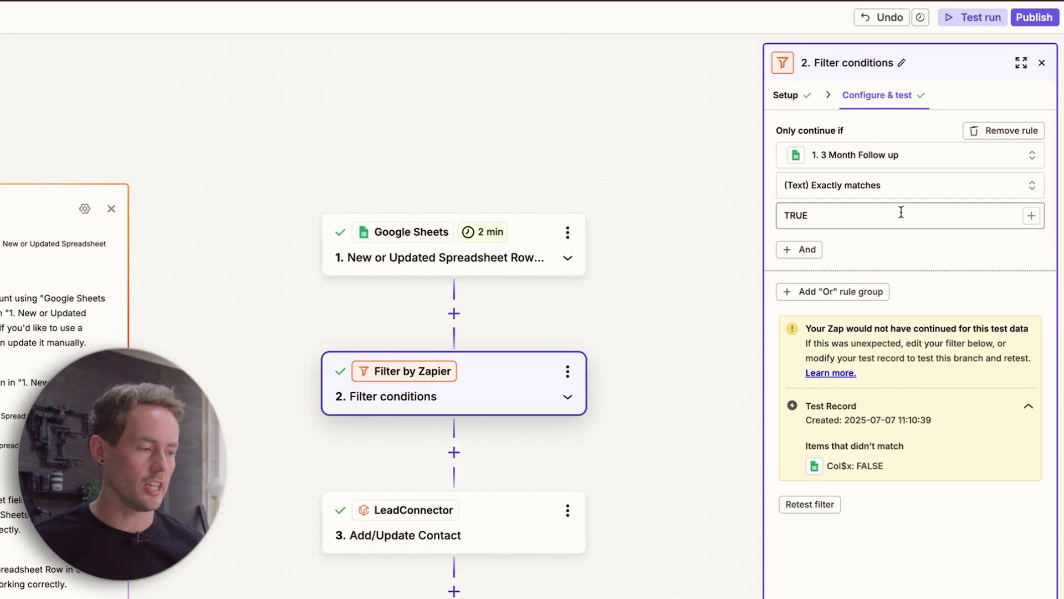
left_click(552, 515)
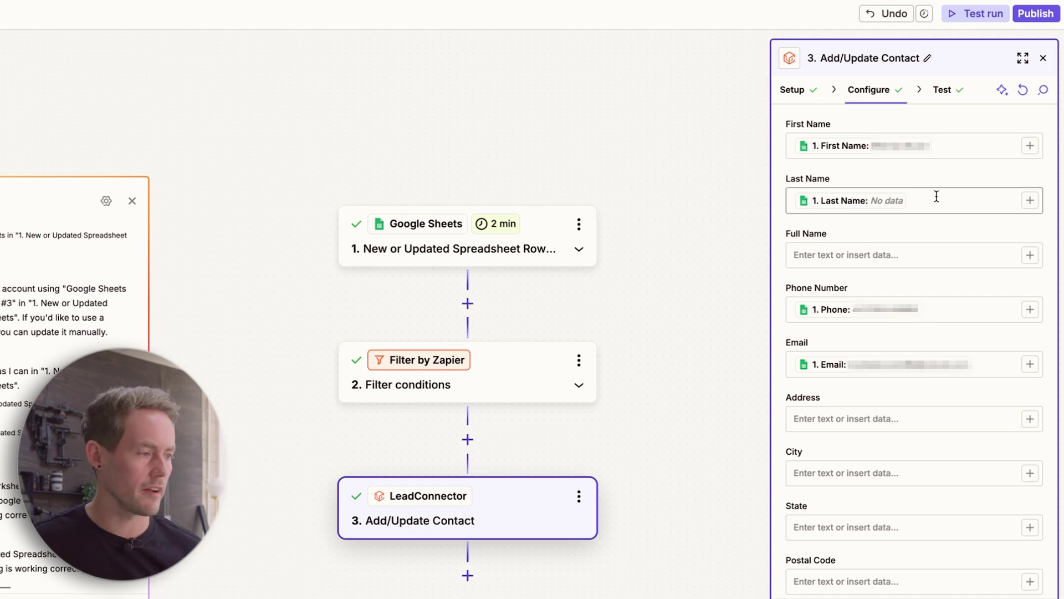
left_click(960, 143)
left_click(1029, 146)
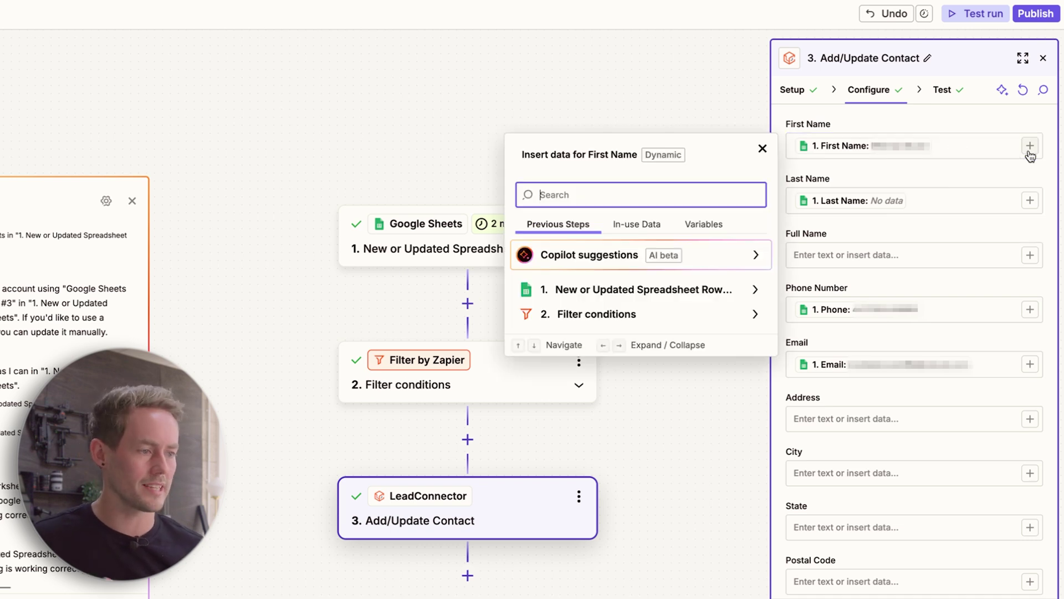
left_click(659, 298)
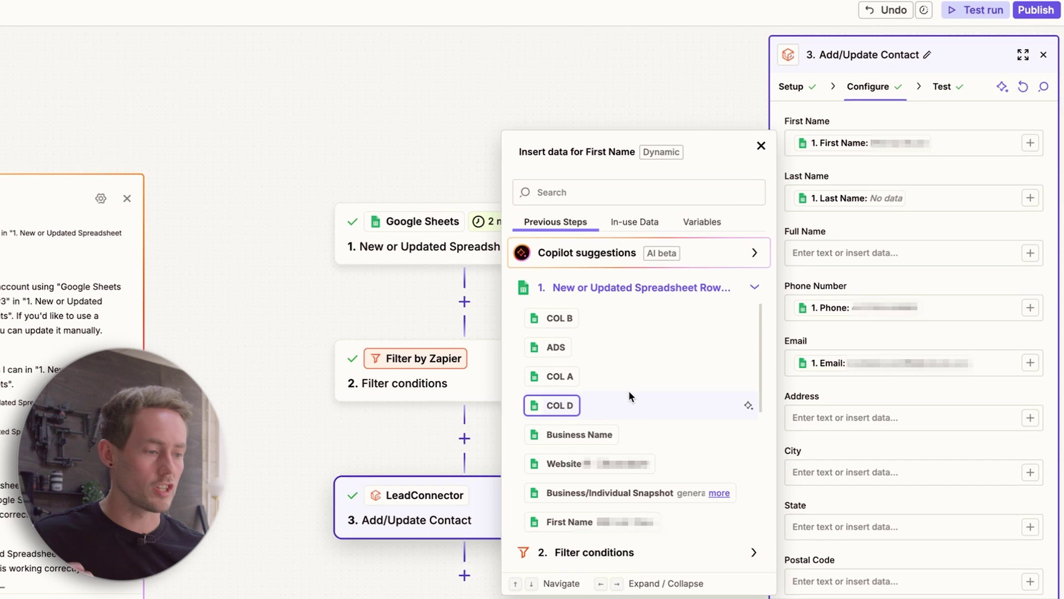
scroll(626, 440, "down", 1)
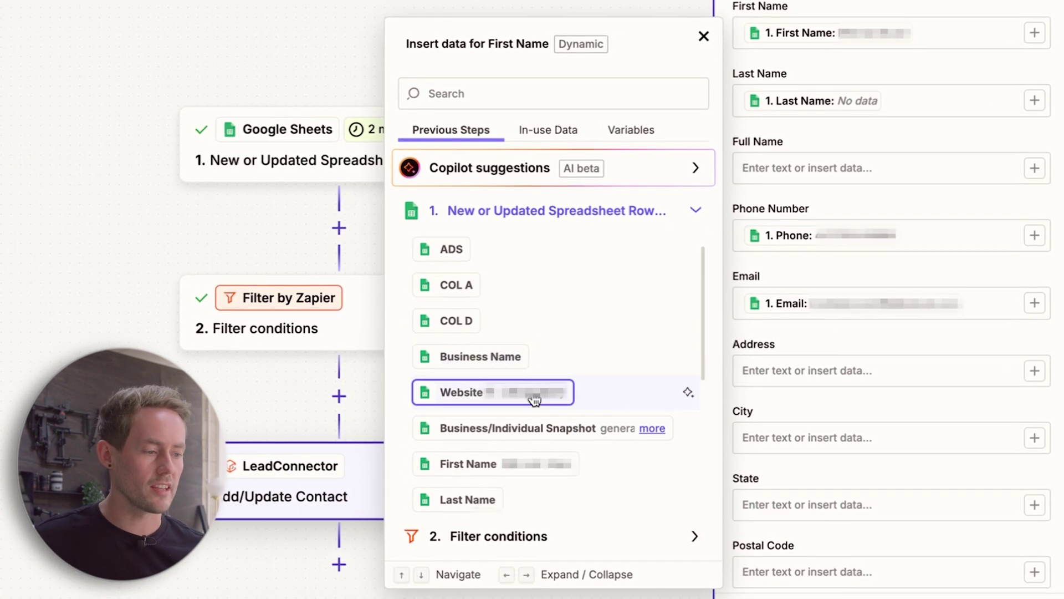
scroll(534, 398, "down", 3)
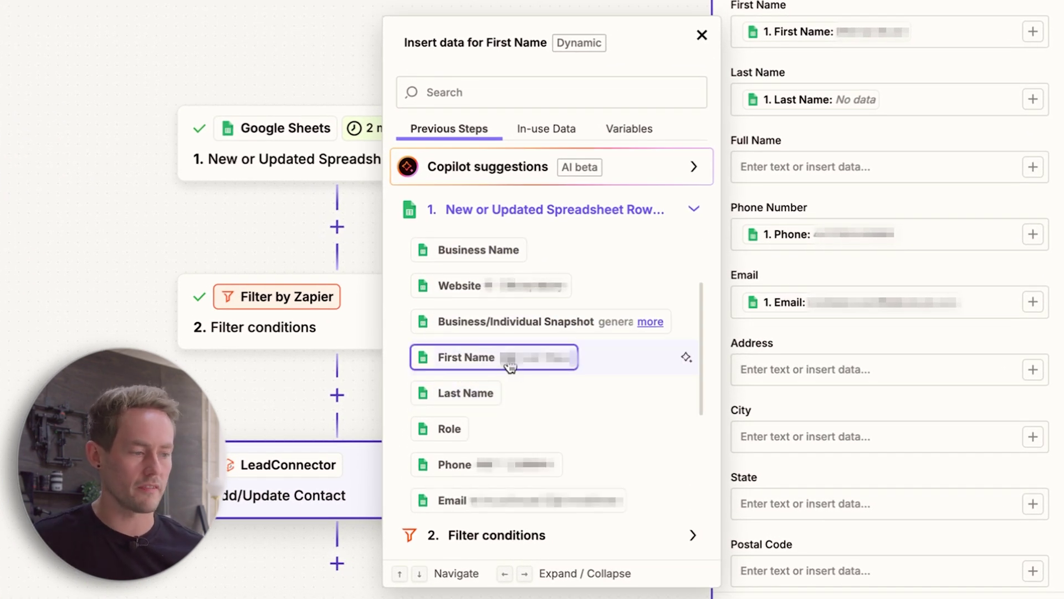
left_click(954, 41)
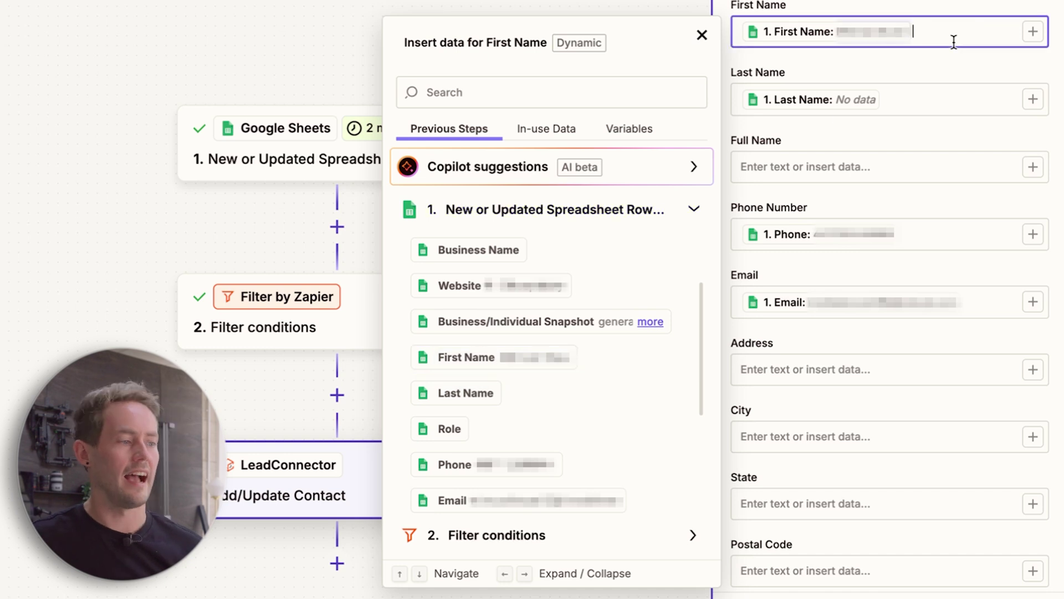
left_click(702, 36)
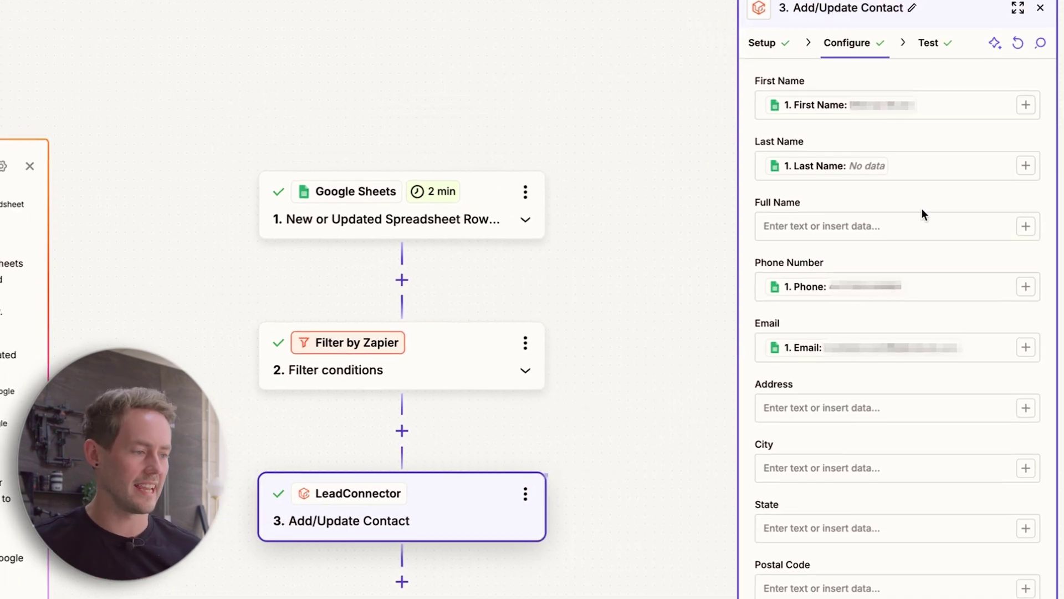
scroll(919, 251, "down", 2)
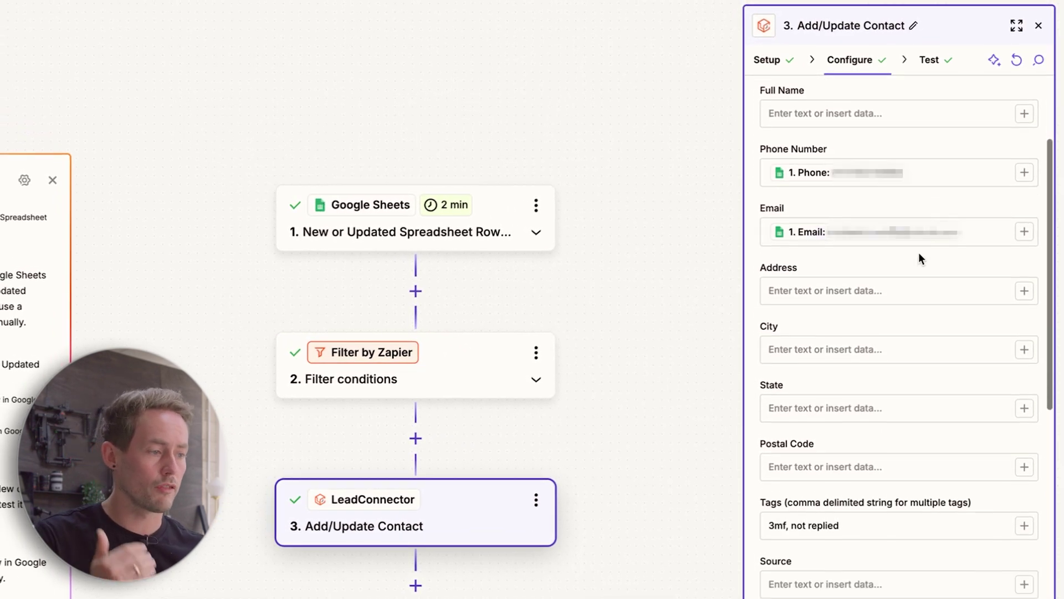
scroll(919, 254, "down", 6)
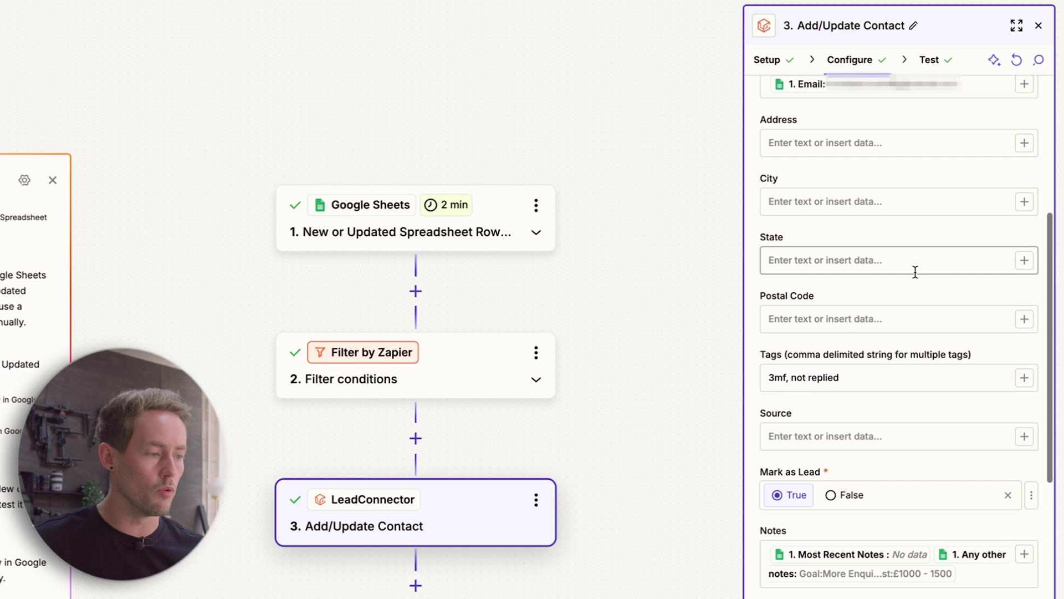
scroll(915, 272, "down", 1)
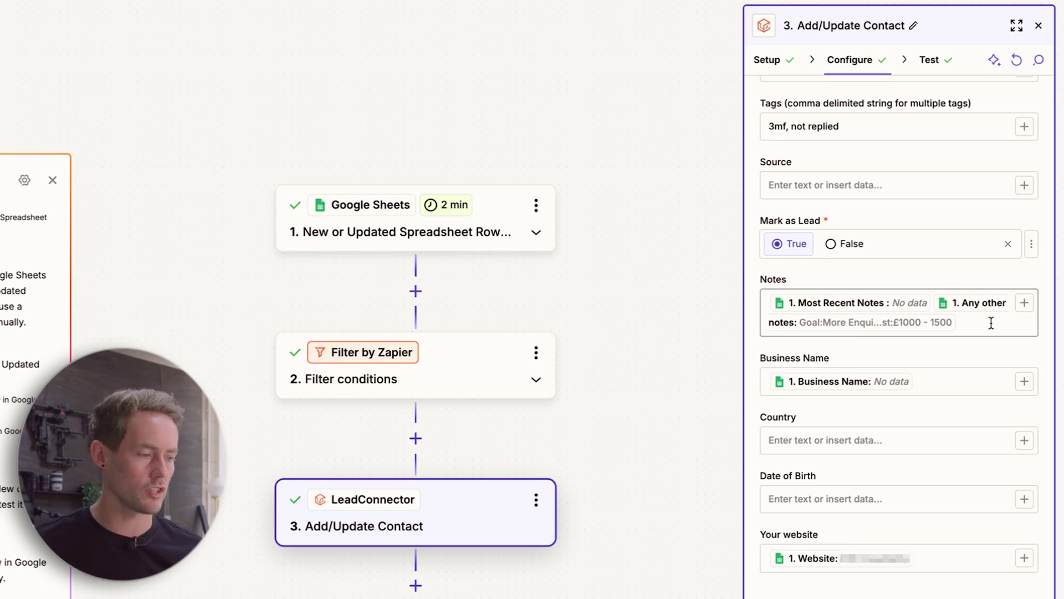
scroll(990, 322, "up", 6)
left_click(887, 454)
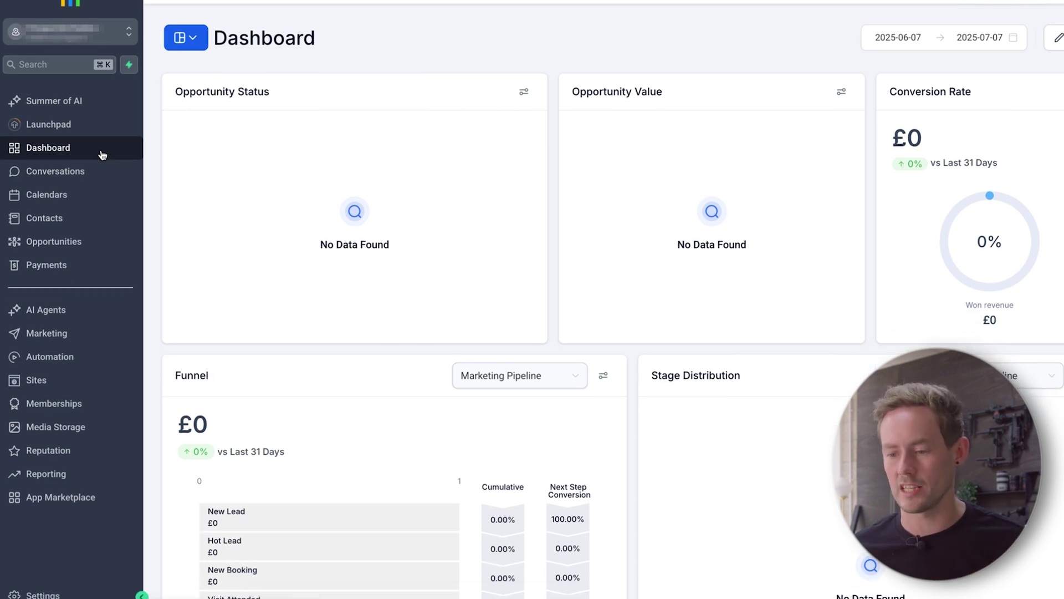
left_click(40, 582)
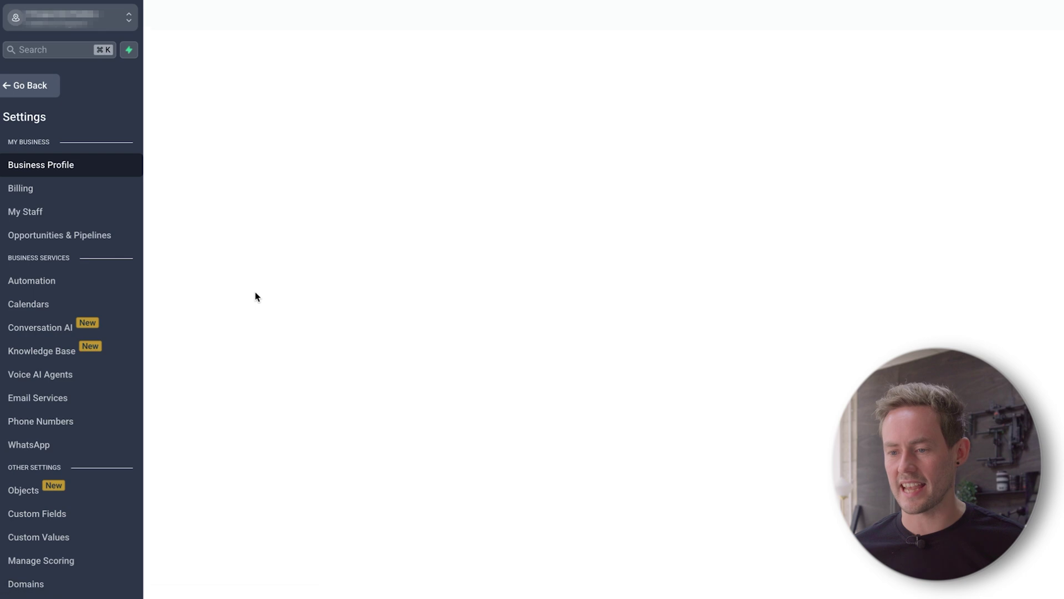
scroll(66, 500, "down", 4)
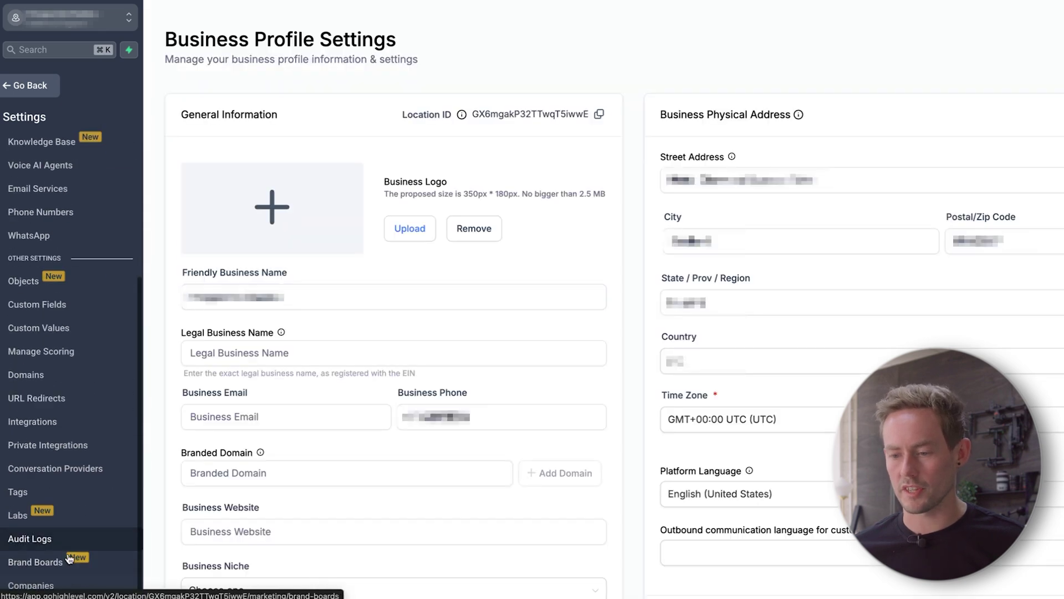
left_click(29, 493)
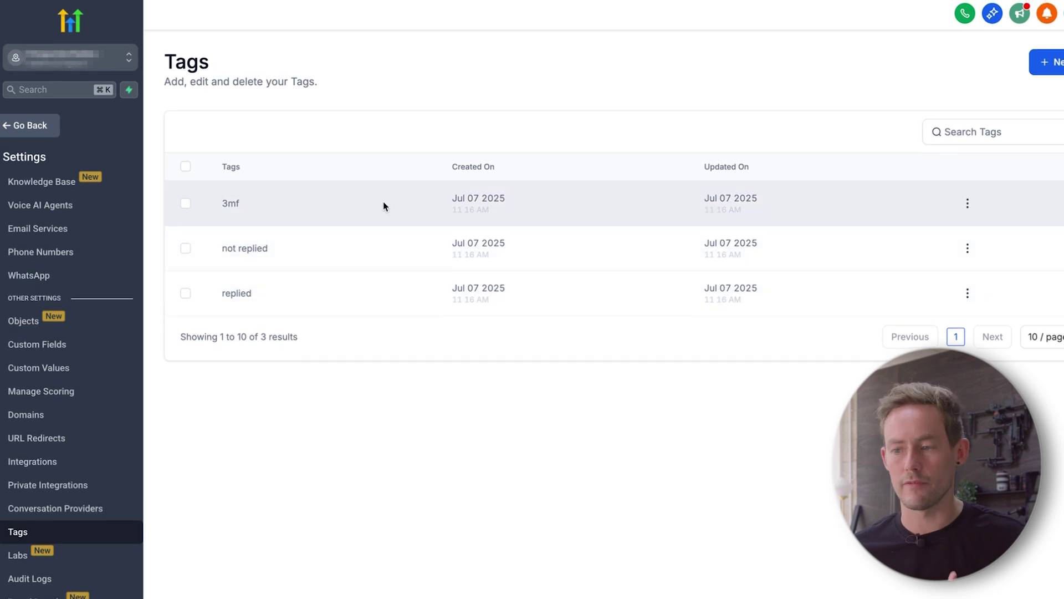
left_click(1050, 63)
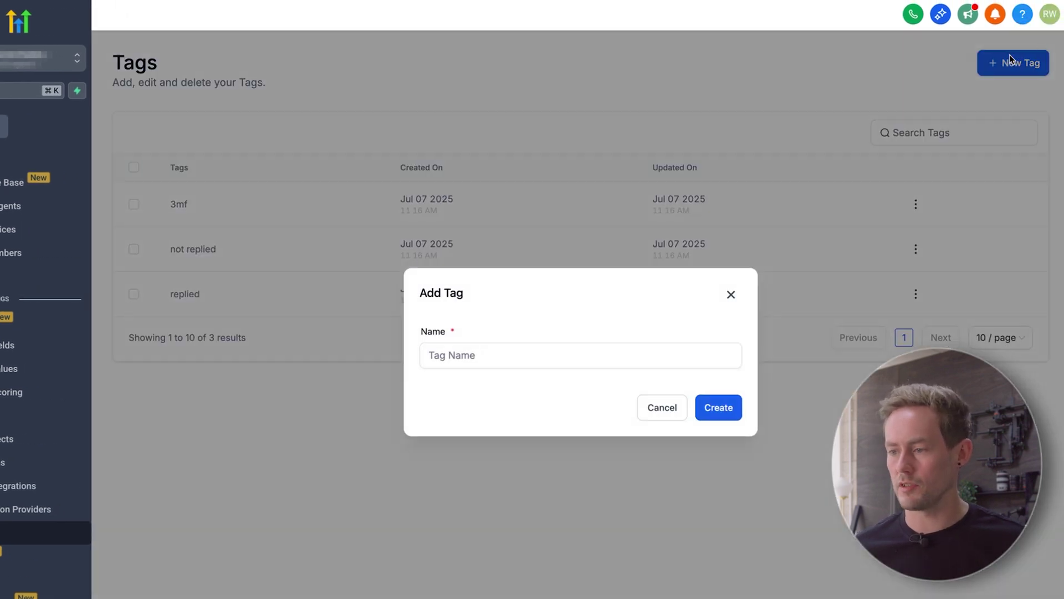
left_click(728, 296)
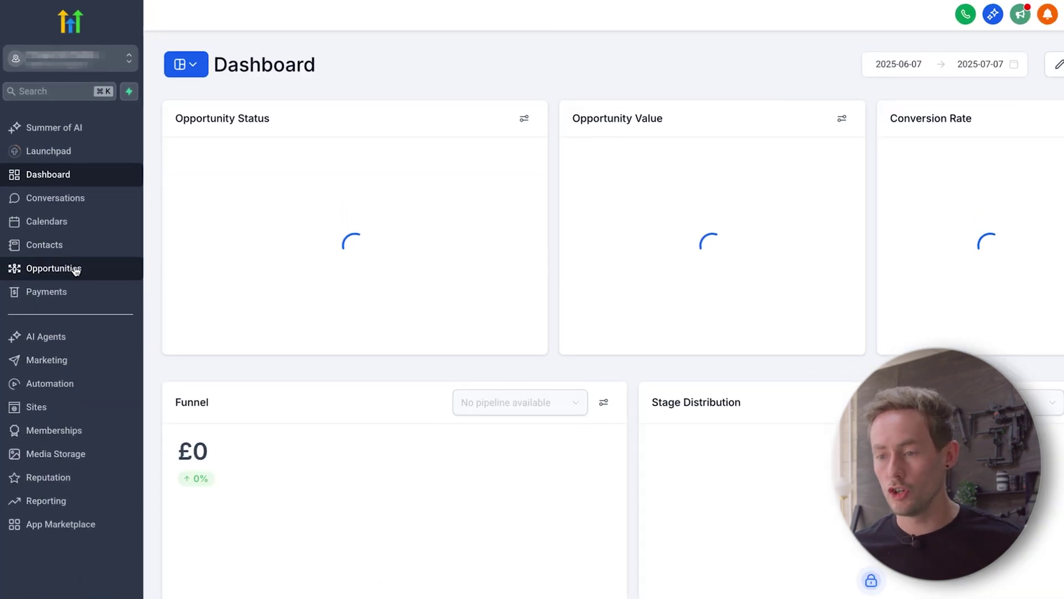
- Open the Opportunities pipelines list, start a new pipeline, and cancel it unsaved
left_click(76, 268)
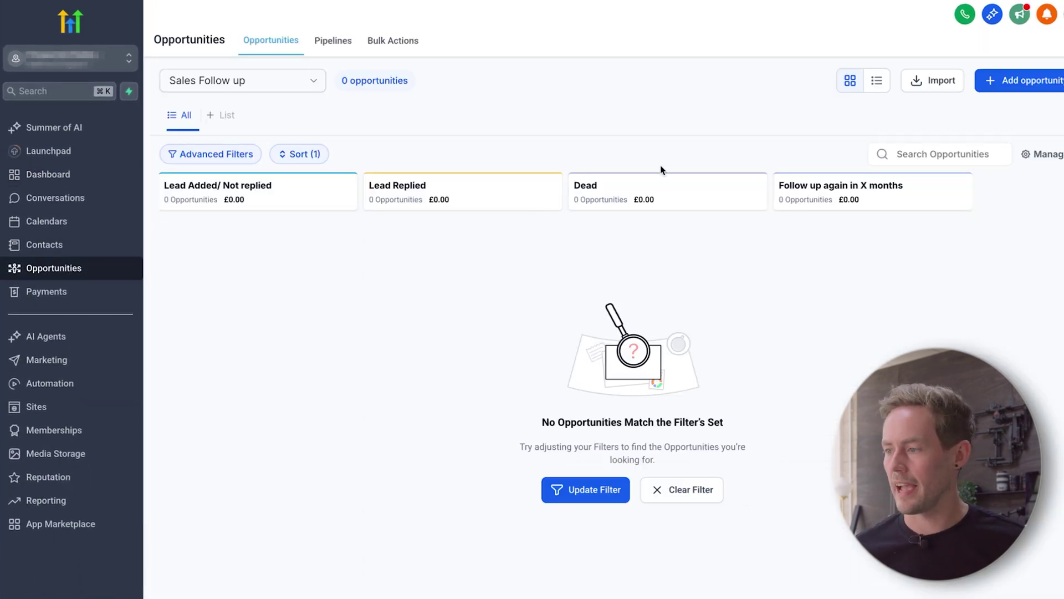
left_click(329, 42)
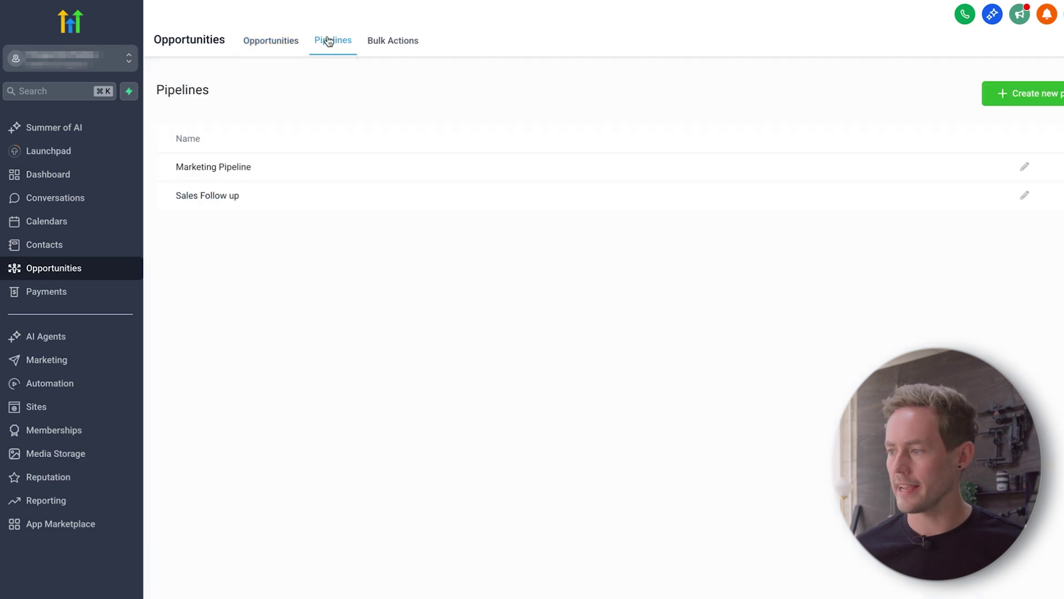
left_click(979, 97)
left_click(449, 128)
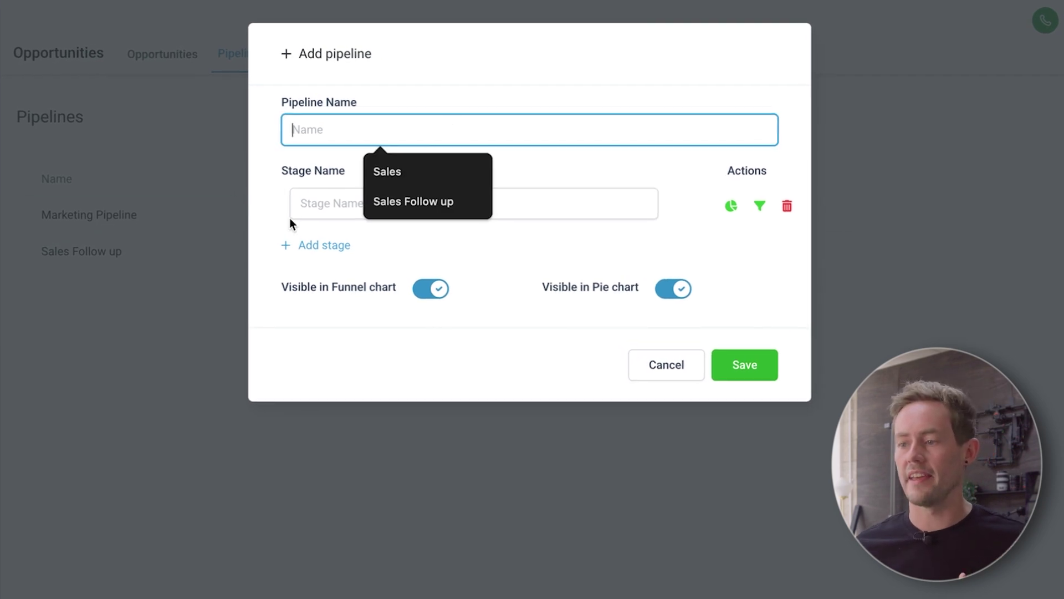
left_click(314, 206)
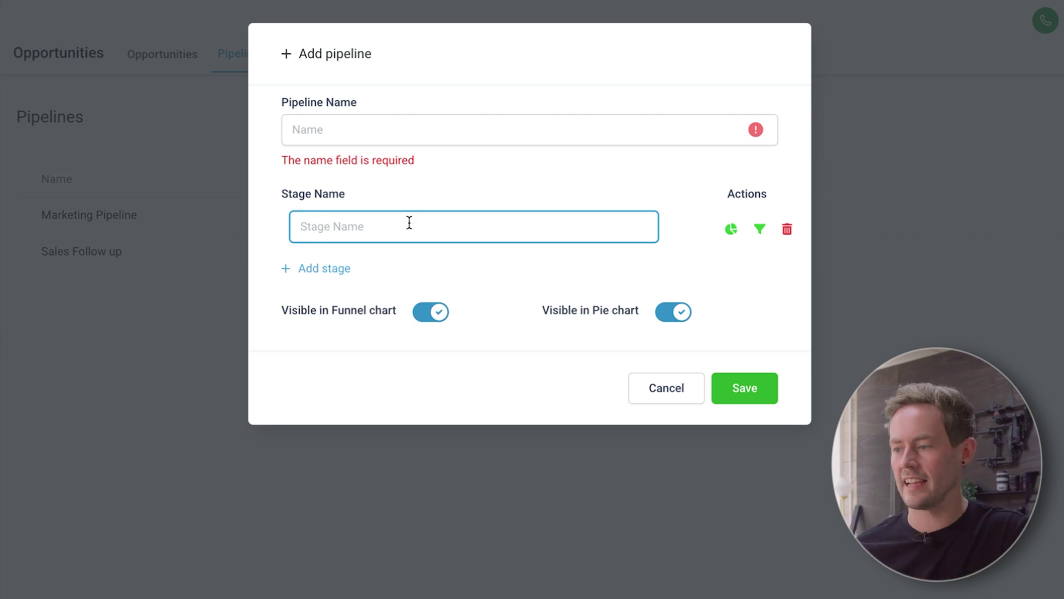
left_click(666, 386)
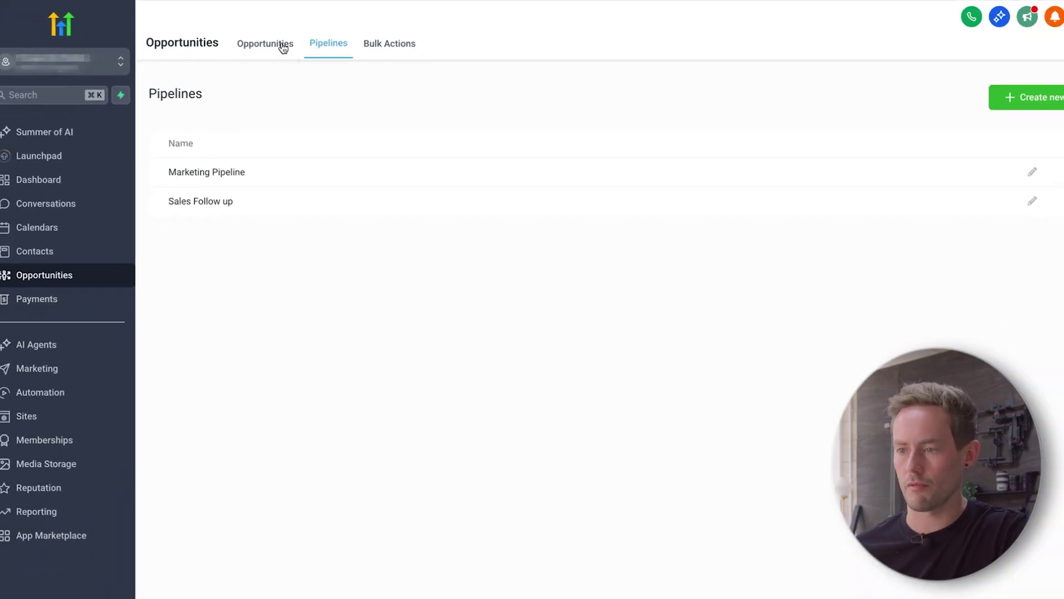
- Return to the Opportunities board
left_click(272, 47)
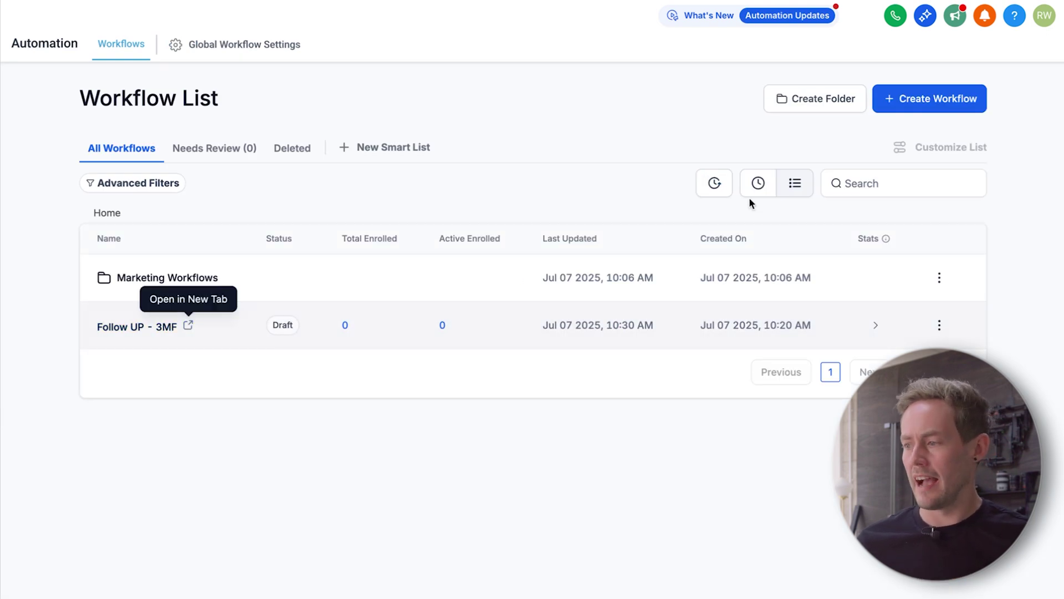
left_click(931, 108)
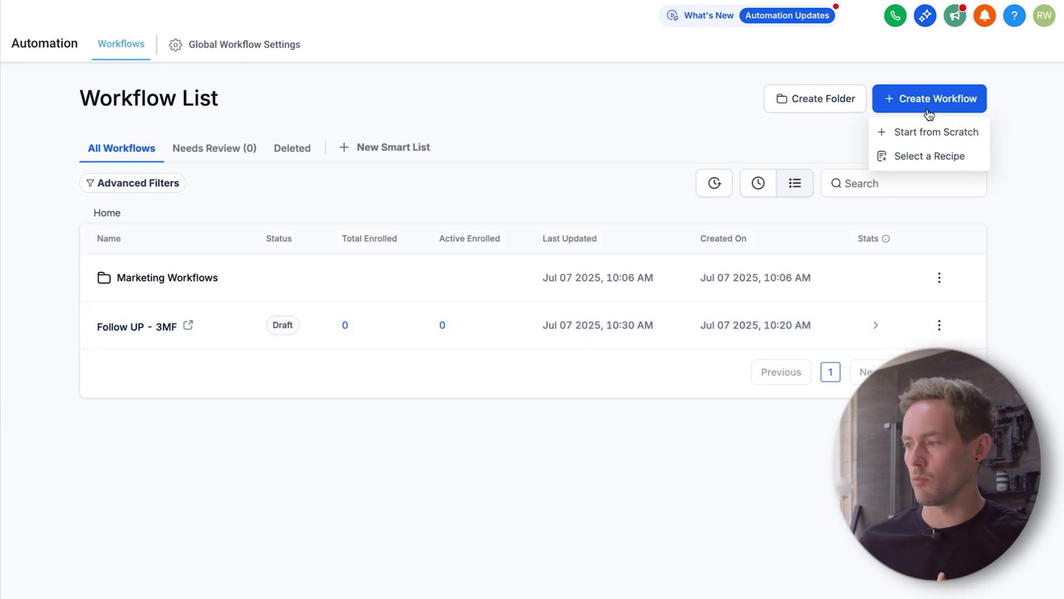
left_click(923, 156)
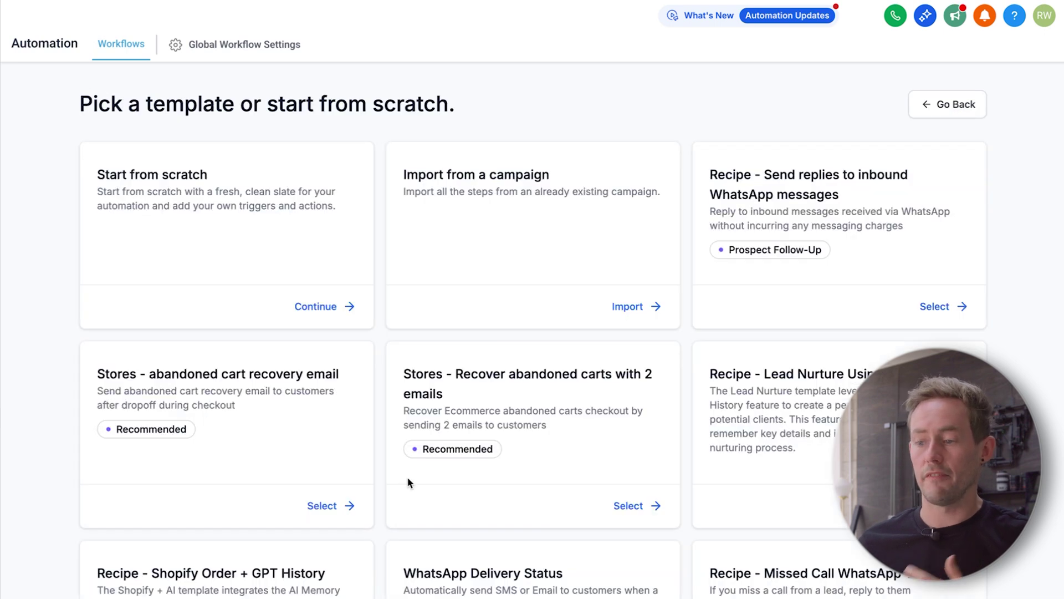
scroll(409, 482, "down", 10)
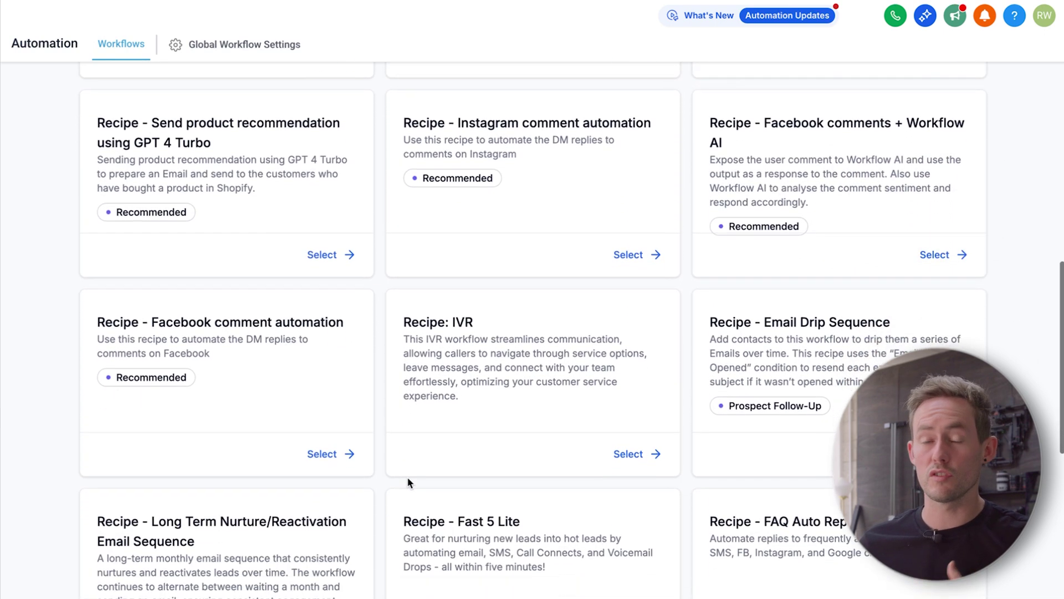
scroll(408, 483, "down", 2)
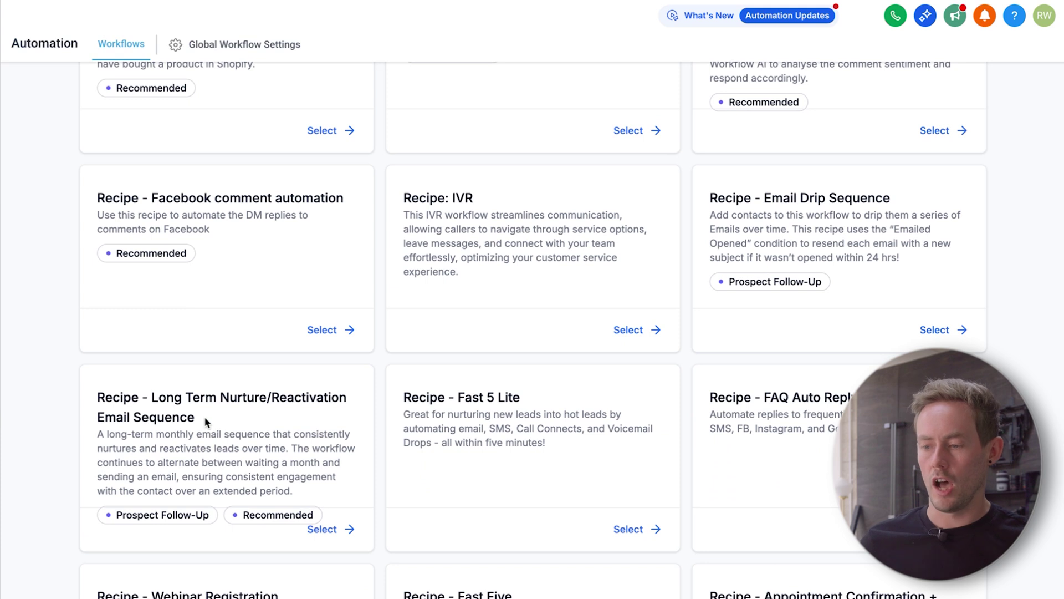
left_click_drag(205, 417, 142, 394)
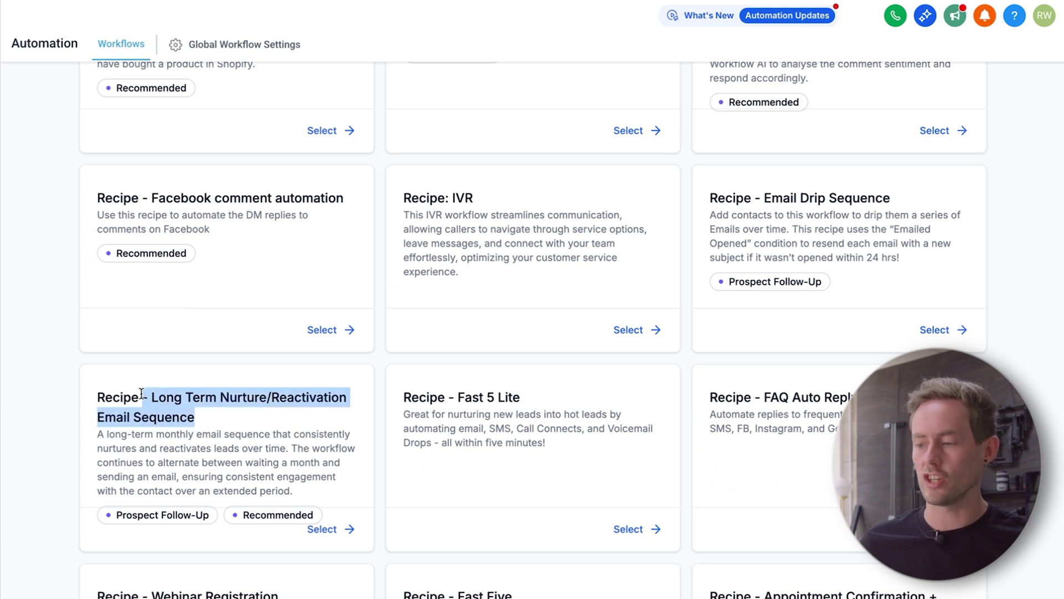
scroll(266, 394, "up", 12)
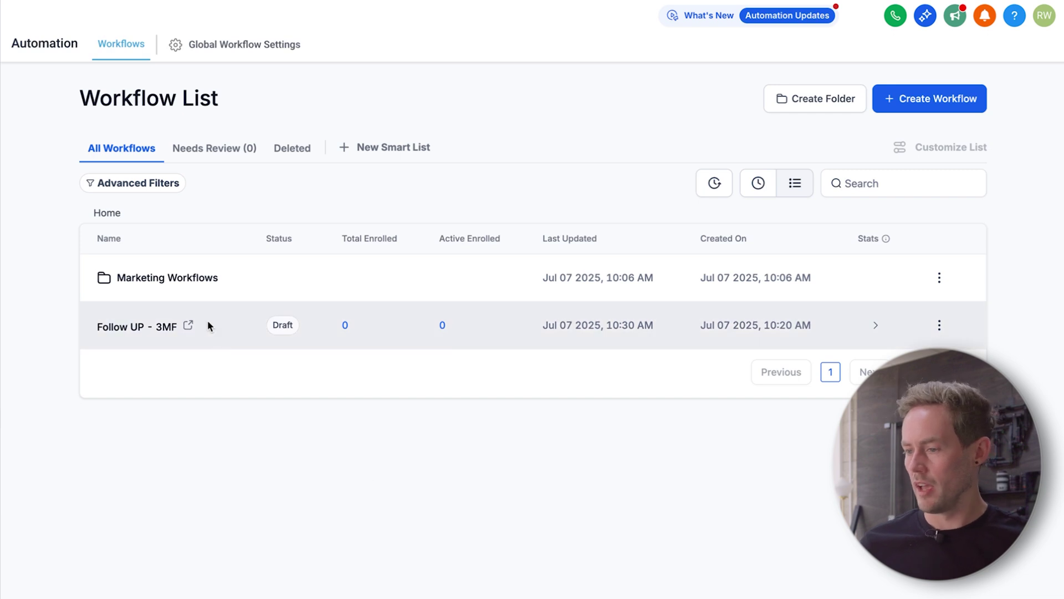
- Open the Follow UP - 3MF workflow to review its 3mf Has Tag trigger filter
left_click(207, 322)
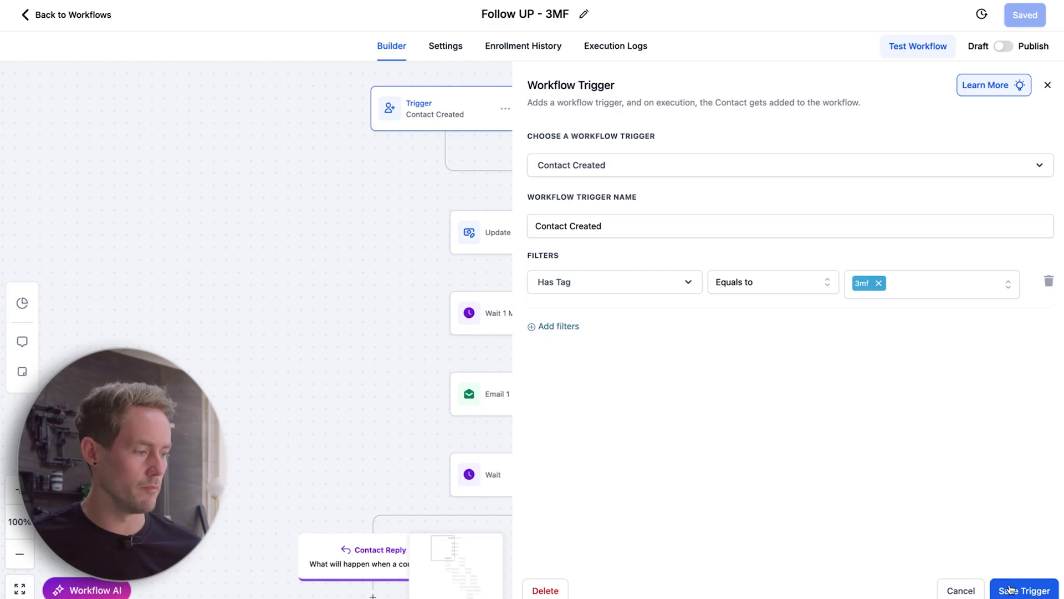
- Save the trigger, inspect Update opportunity's Sales Follow up stage, then view Wait 1 Month's 30-day delay
left_click(1009, 589)
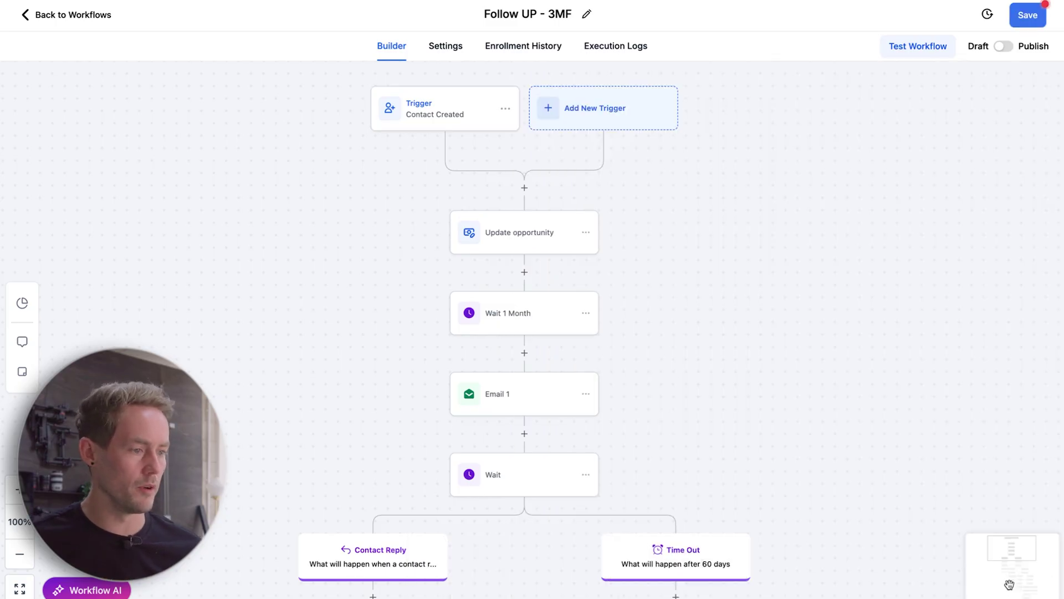
left_click(538, 234)
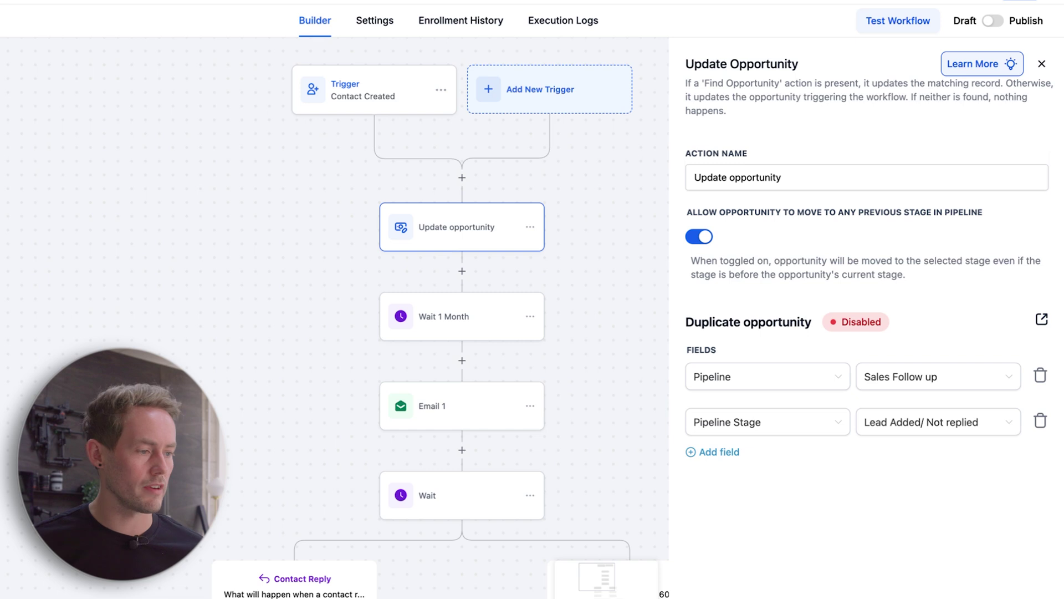
key("Escape")
left_click(475, 320)
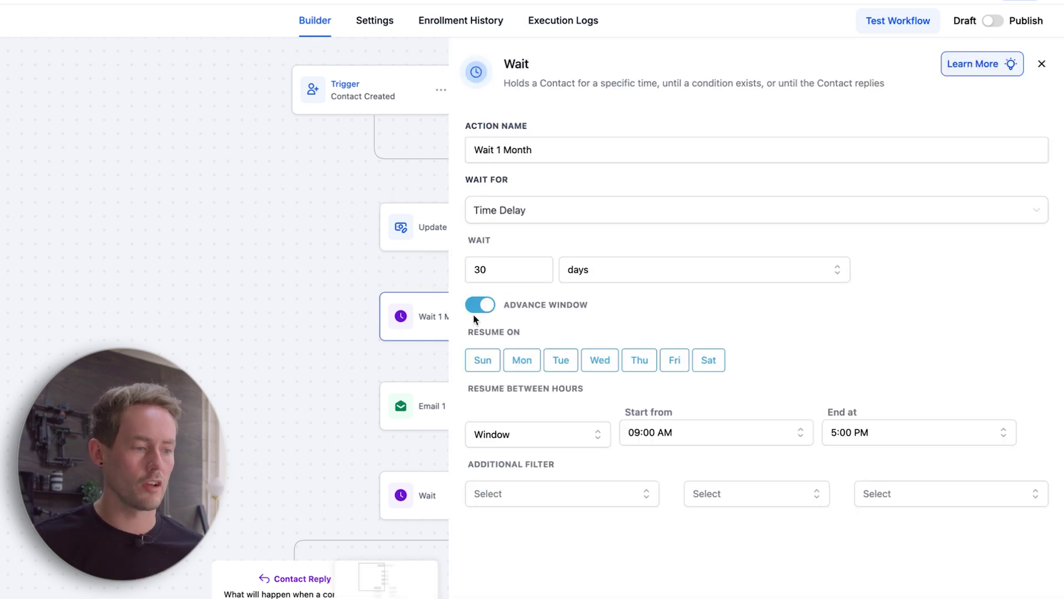
- Browse the actions available after Update opportunity, then return to the Wait 1 Month step
key("Escape")
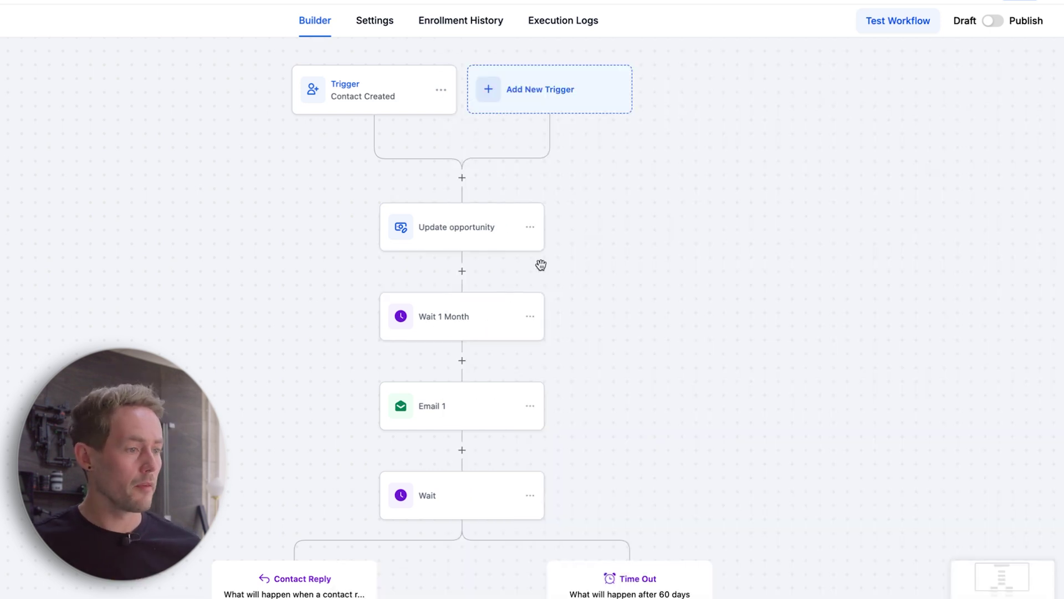
left_click(461, 273)
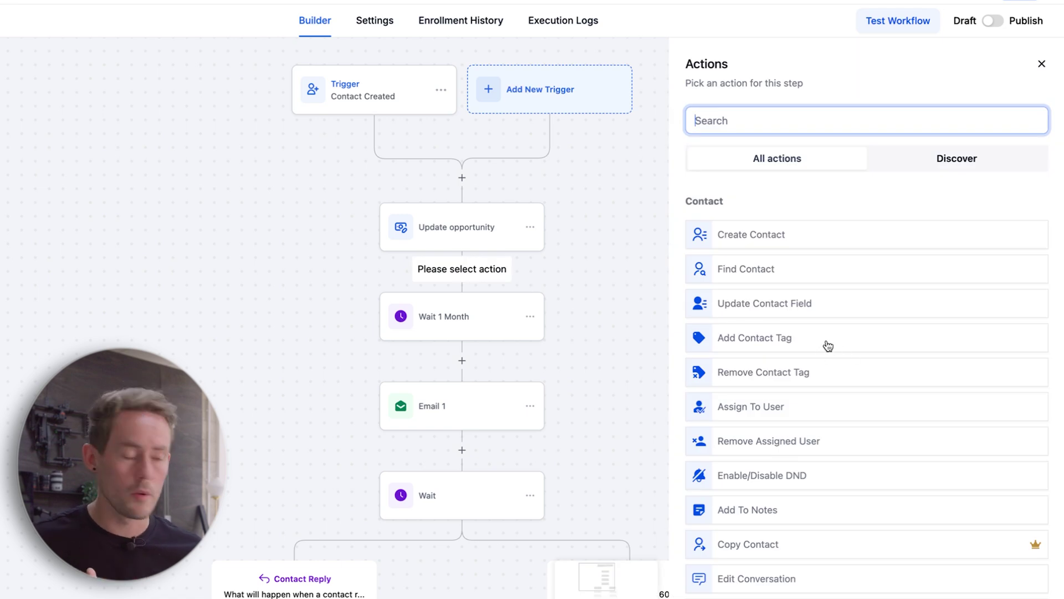
scroll(775, 391, "down", 20)
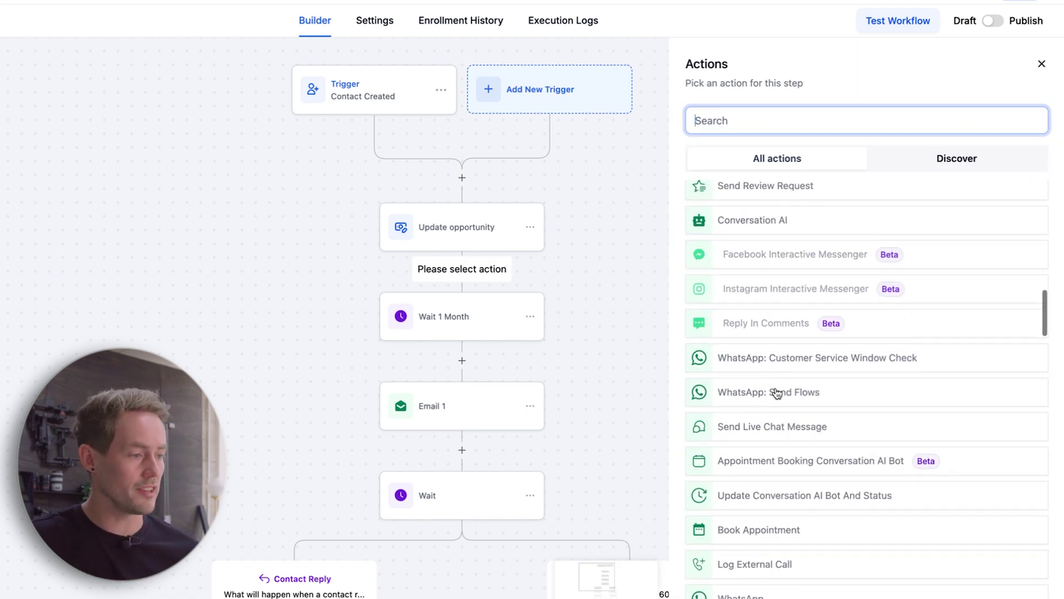
scroll(775, 388, "down", 2)
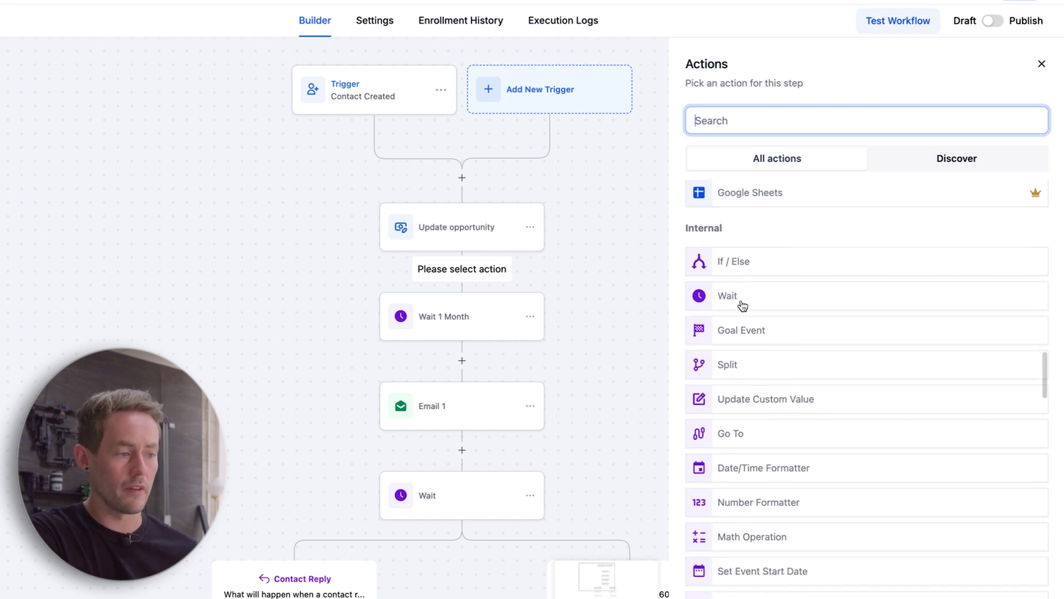
left_click(481, 324)
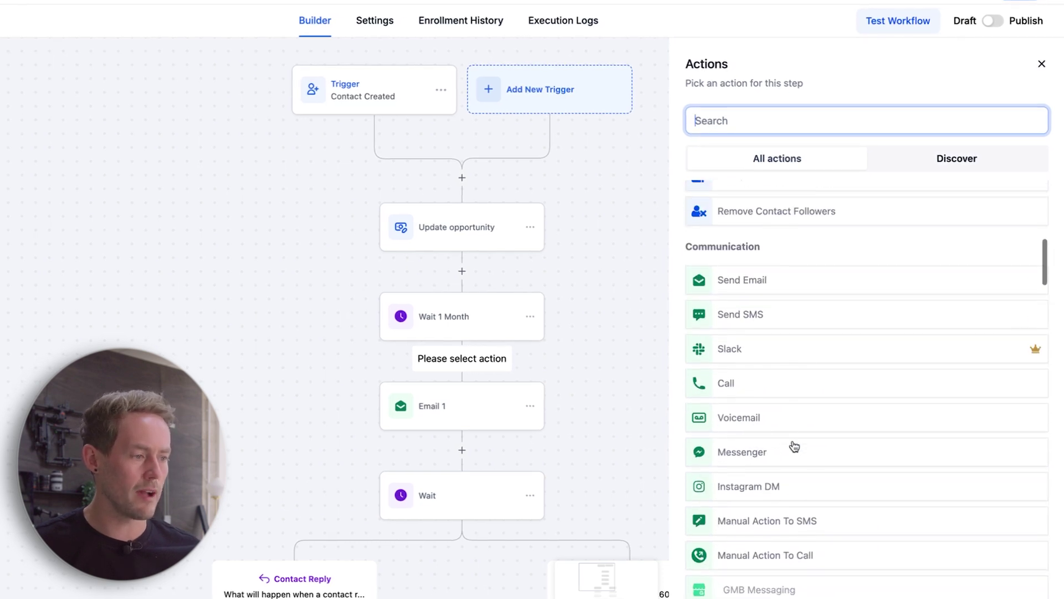
- Scroll through the action list for a new step between Wait 1 Month and Email 1
scroll(795, 446, "down", 3)
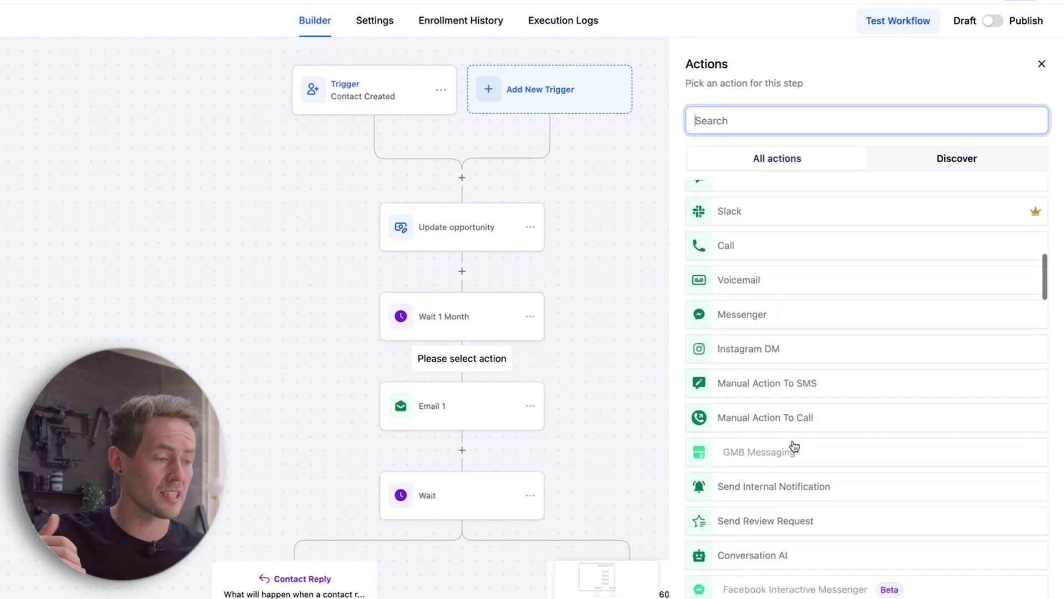
scroll(794, 446, "down", 1)
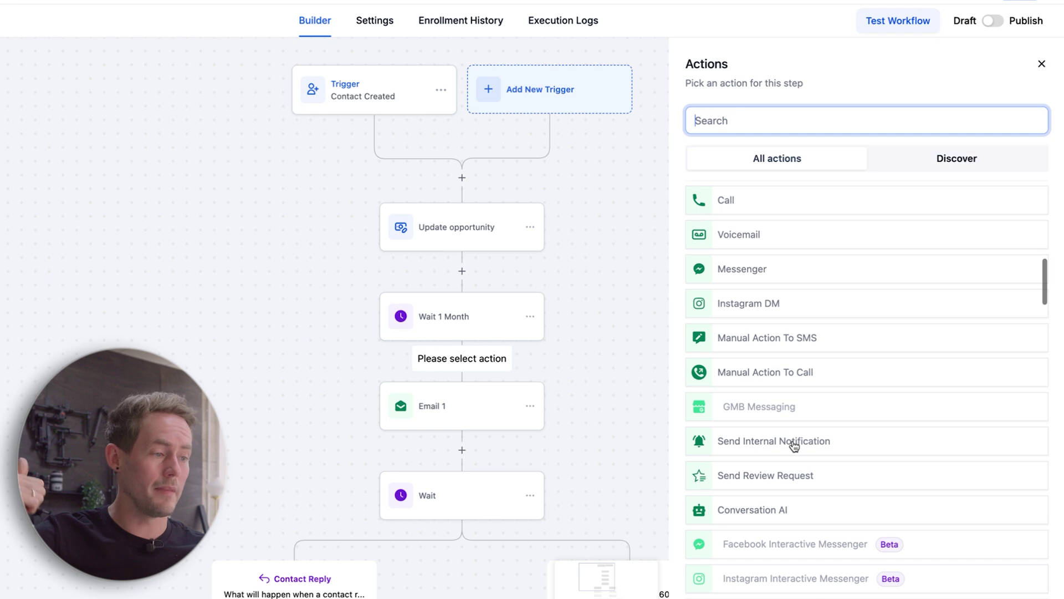
scroll(801, 425, "down", 1)
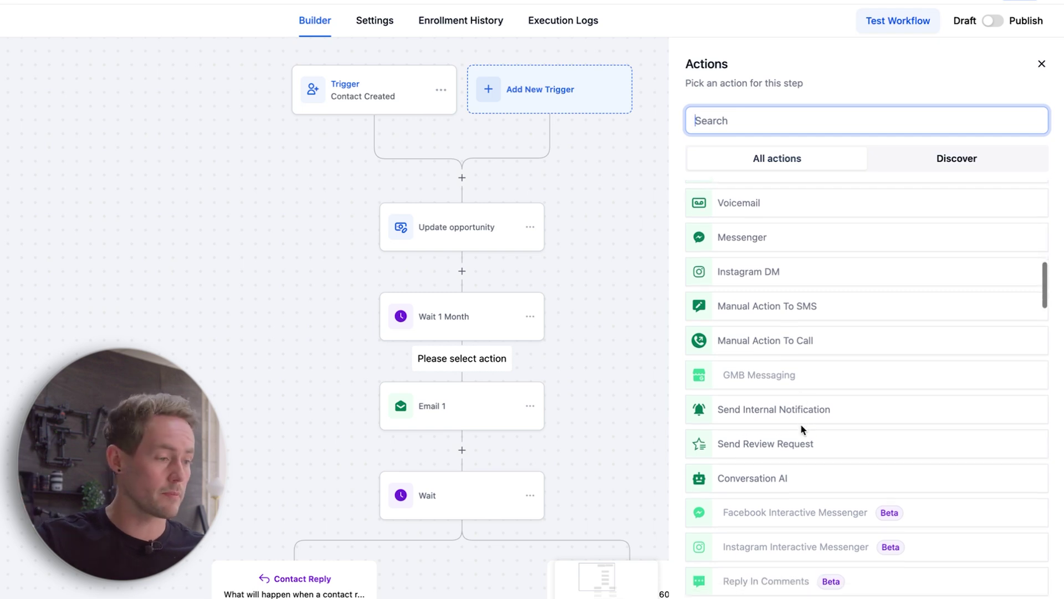
scroll(801, 423, "down", 3)
scroll(801, 423, "down", 5)
scroll(800, 423, "down", 20)
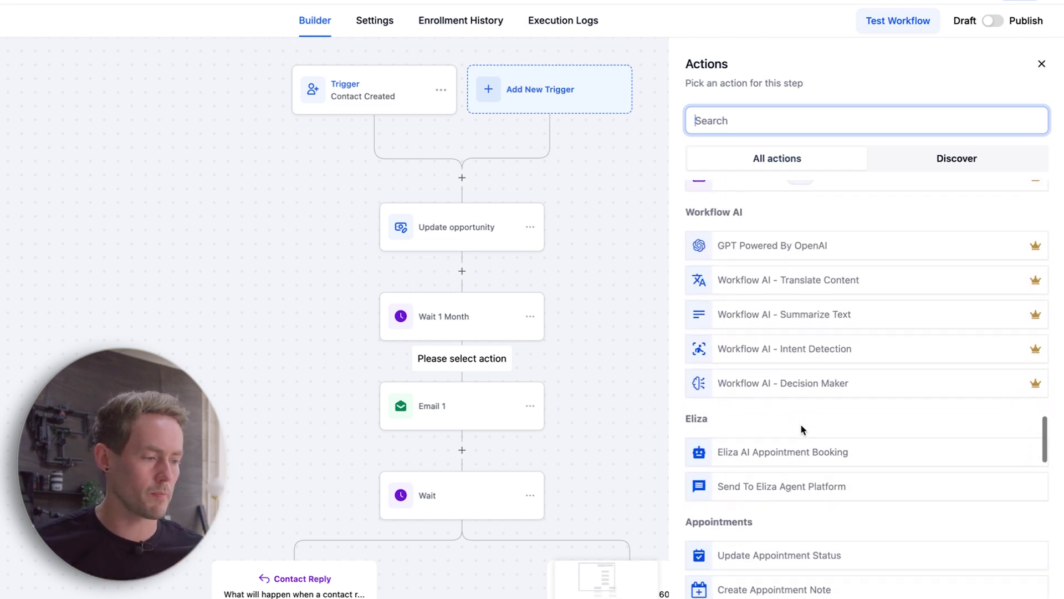
left_click(612, 310)
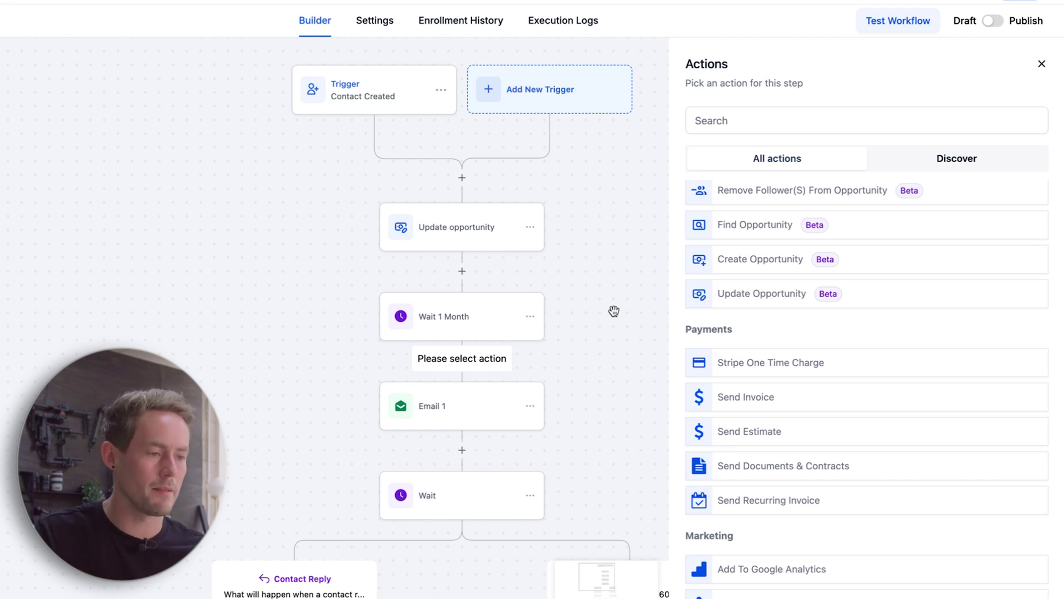
- Replace Email 1's placeholder subject with 'Touching base,' plus the pasted {{ contact.first_name }} merge field
left_click(481, 420)
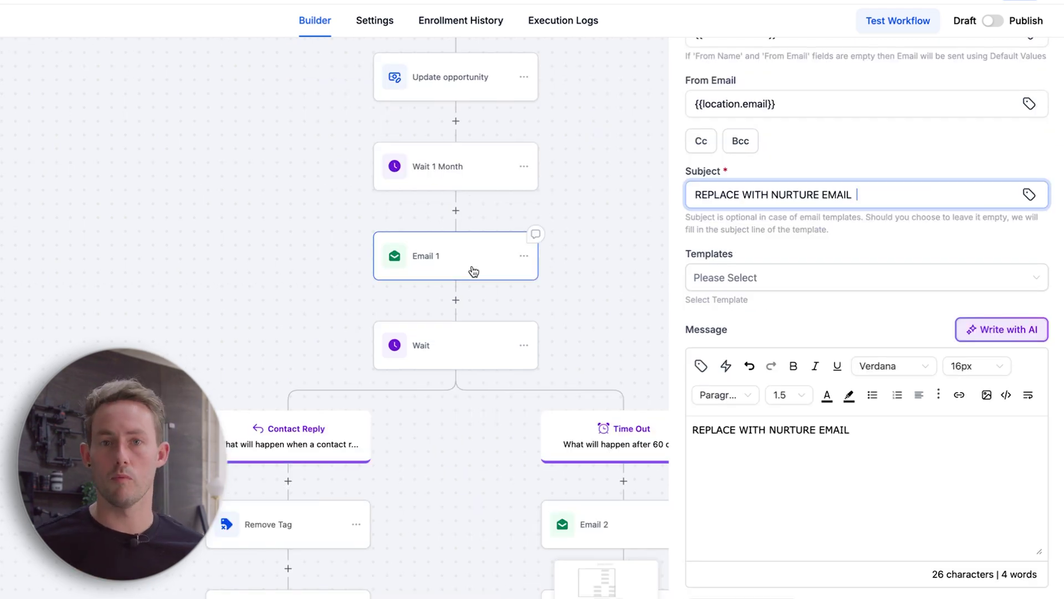
scroll(687, 288, "up", 3)
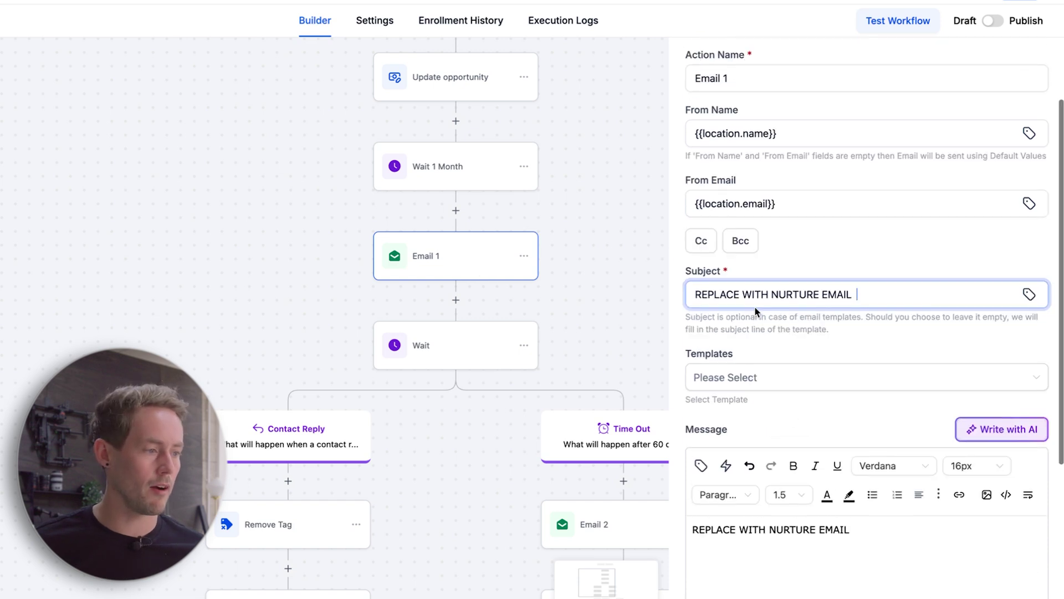
scroll(831, 337, "down", 2)
left_click_drag(877, 239, 681, 233)
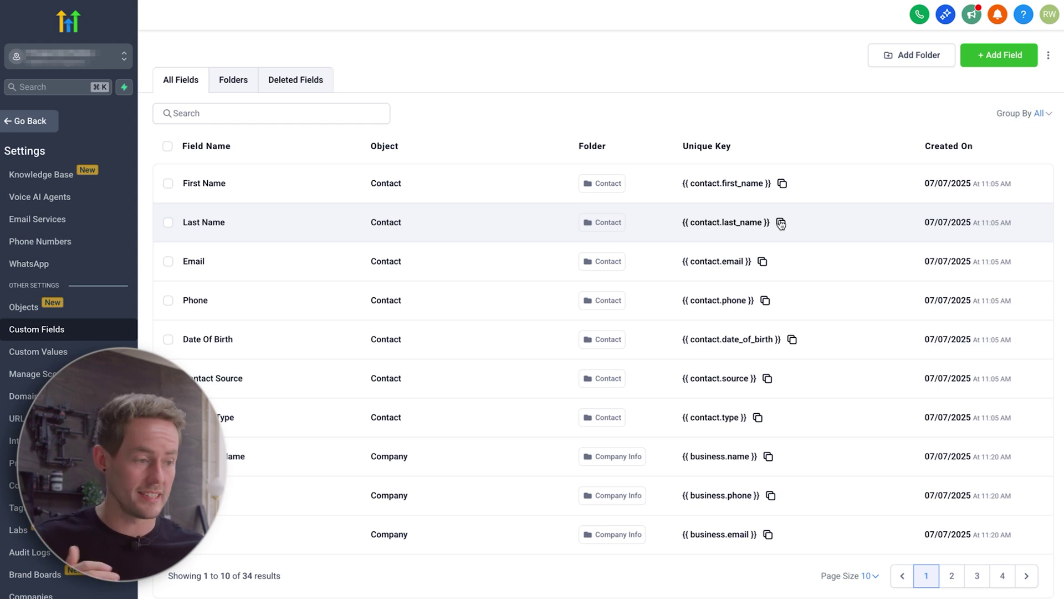
left_click(782, 184)
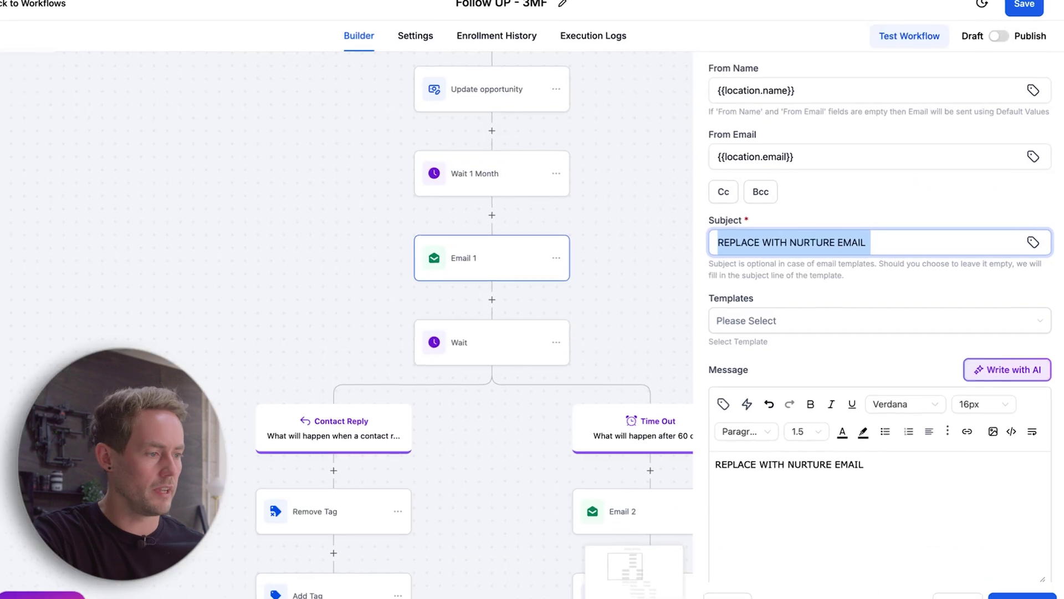
type("Touching base,")
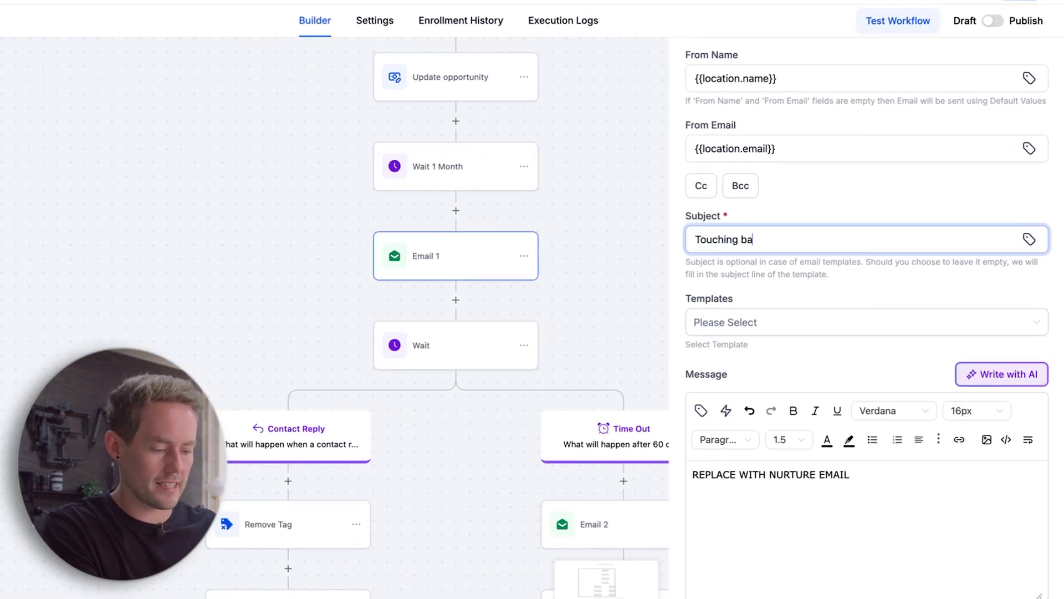
key("ctrl+v")
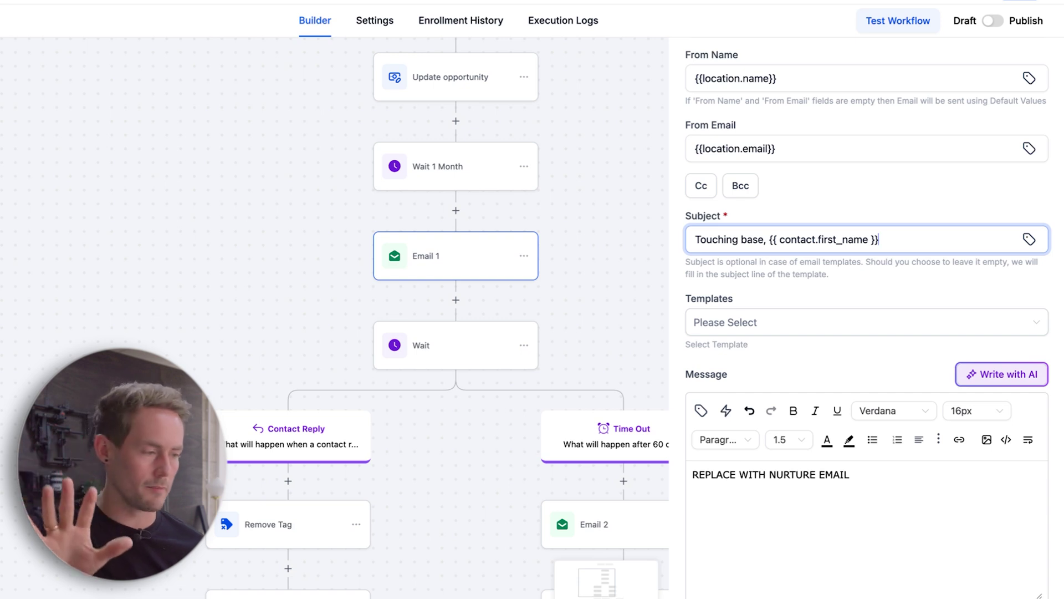
left_click_drag(906, 245, 768, 244)
- Leave Email 1's template unset and replace the message placeholder with 'Hi {{ contact.first_name }},'
left_click(784, 316)
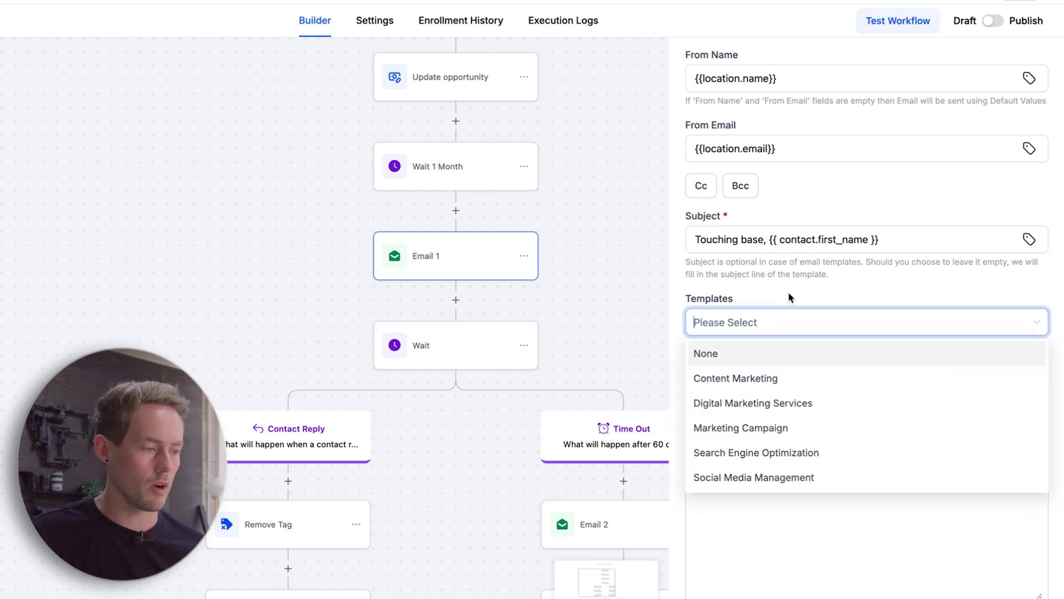
left_click(779, 292)
scroll(779, 292, "down", 3)
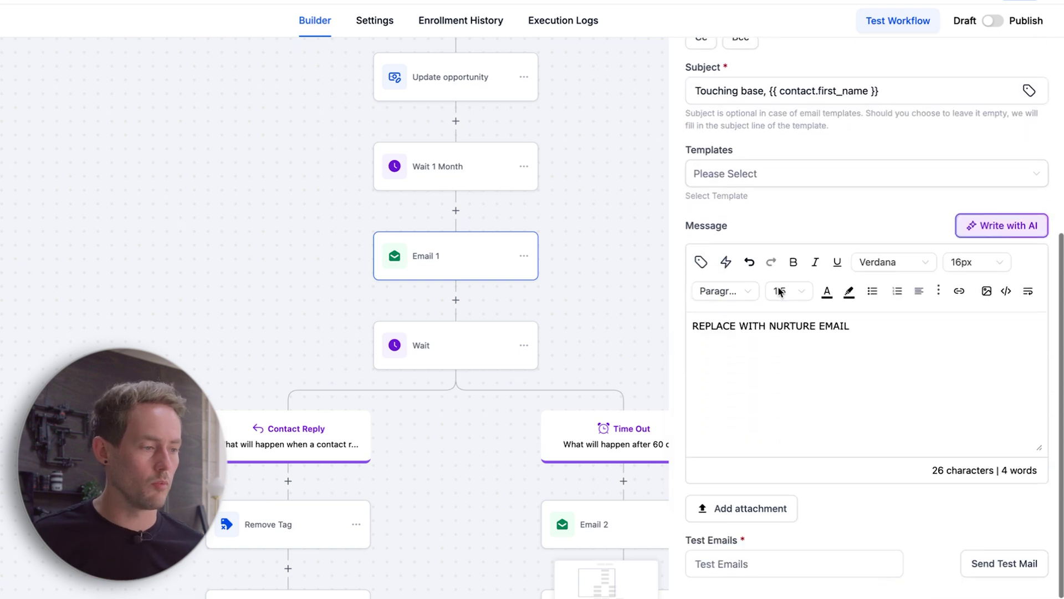
left_click_drag(900, 340, 617, 316)
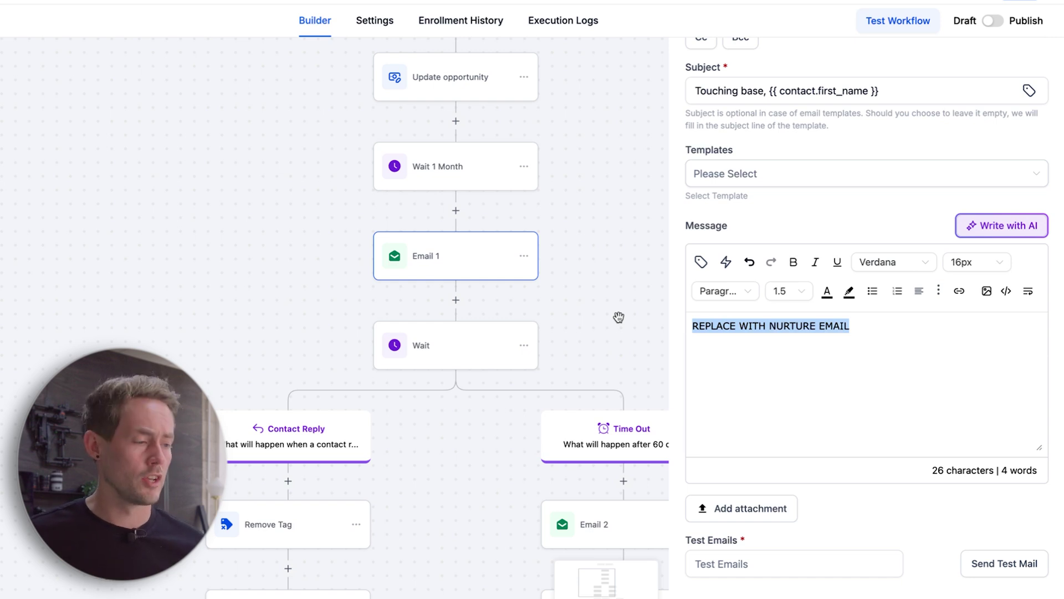
type("Hi")
key("super+v")
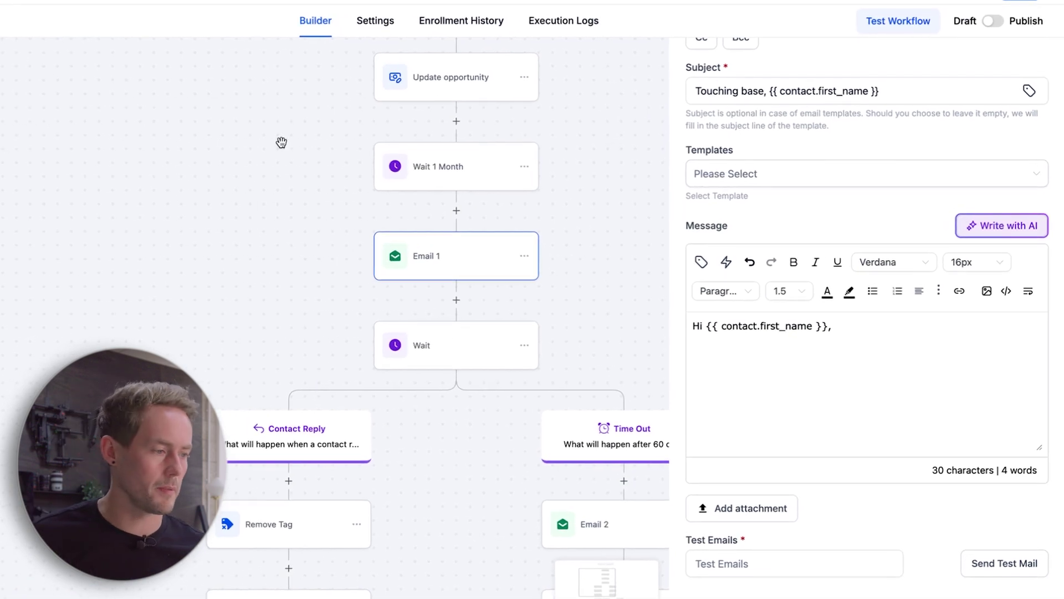
- Open the Wait step's settings, discarding the unsaved email changes
mouse_move(462, 345)
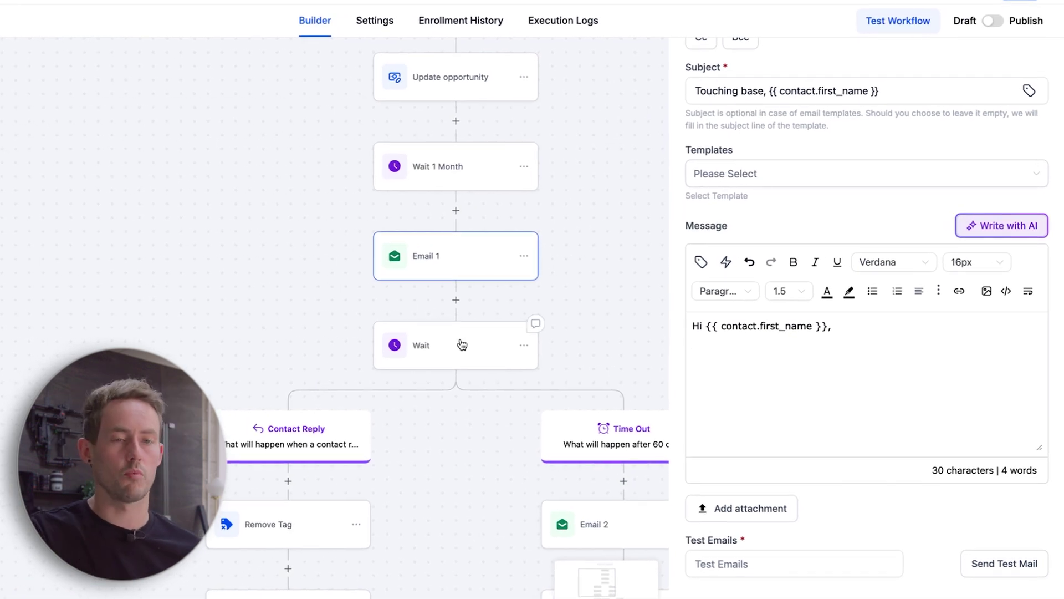
left_click(461, 344)
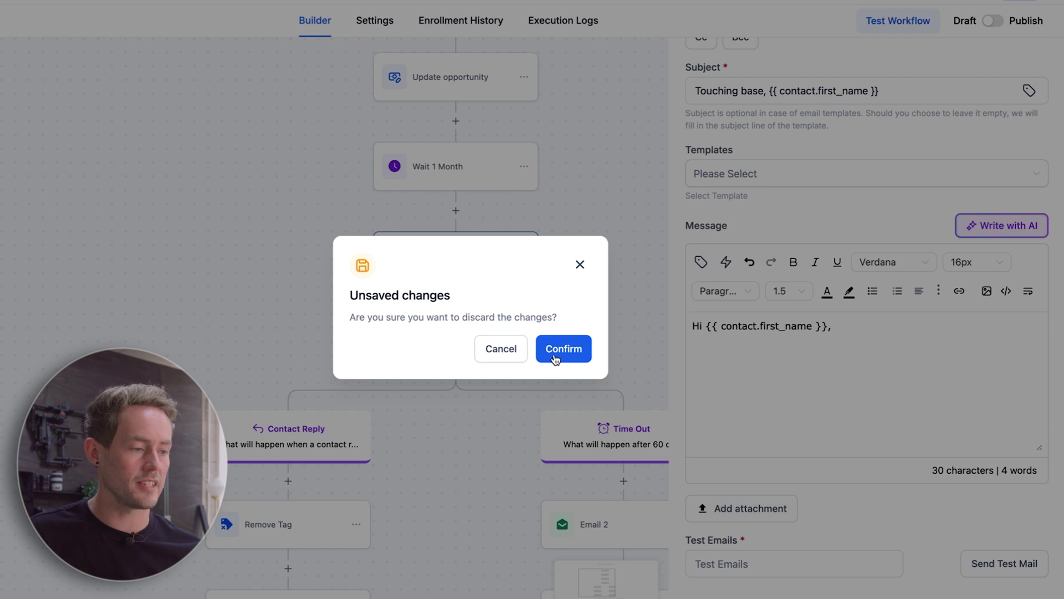
left_click(554, 360)
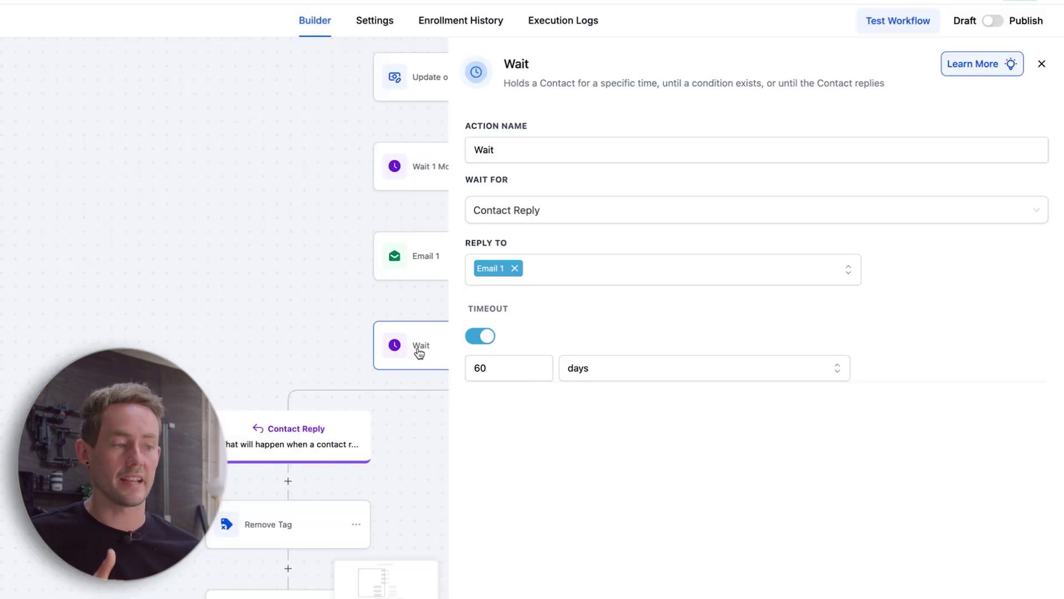
- Check the Wait For options, the Email 1 reply target and the 60-day timeout
left_click(557, 214)
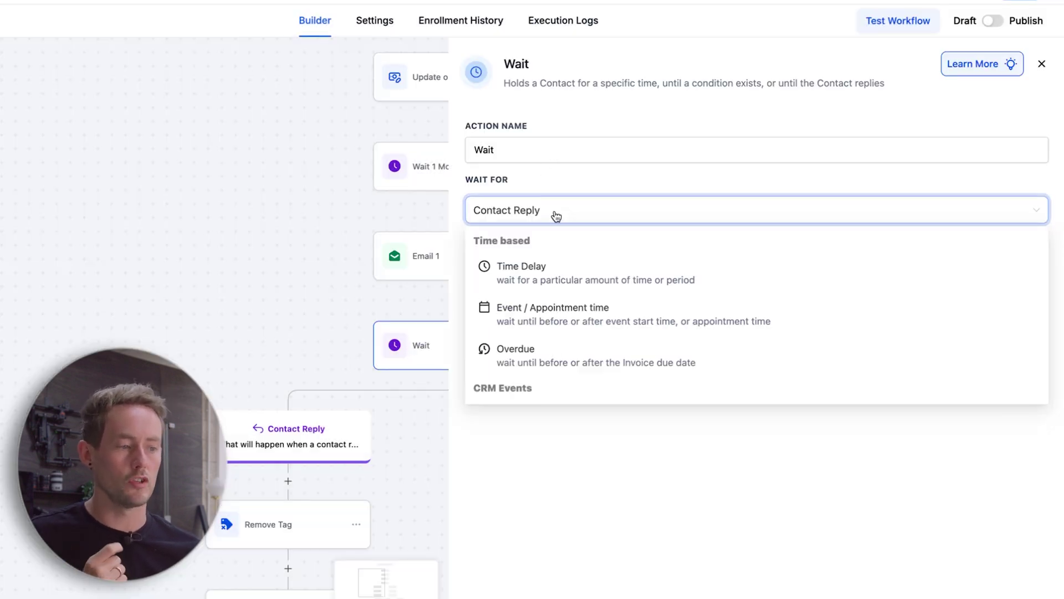
scroll(538, 318, "down", 3)
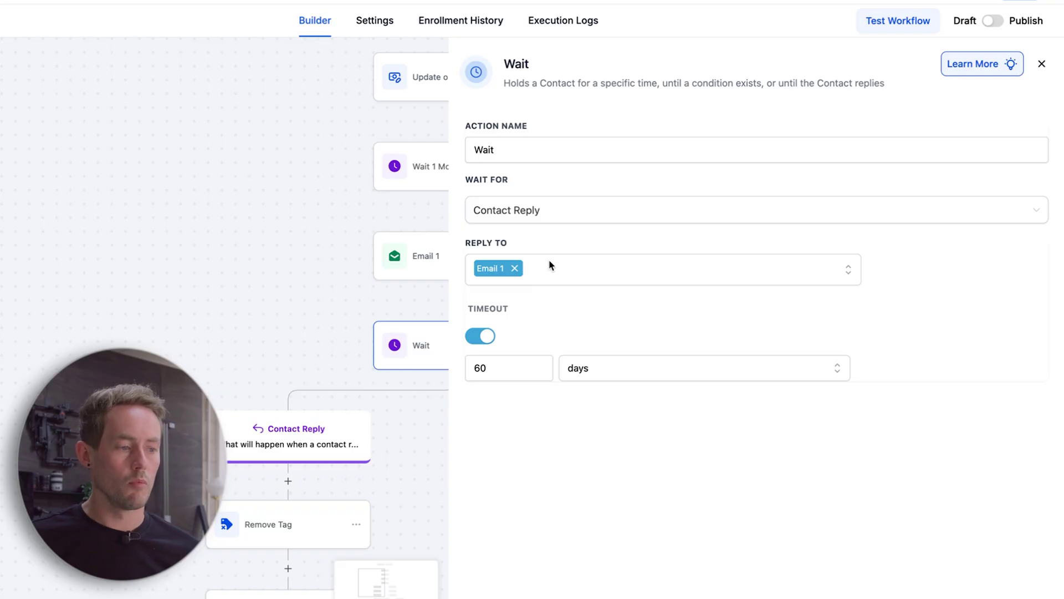
left_click(551, 265)
left_click(578, 468)
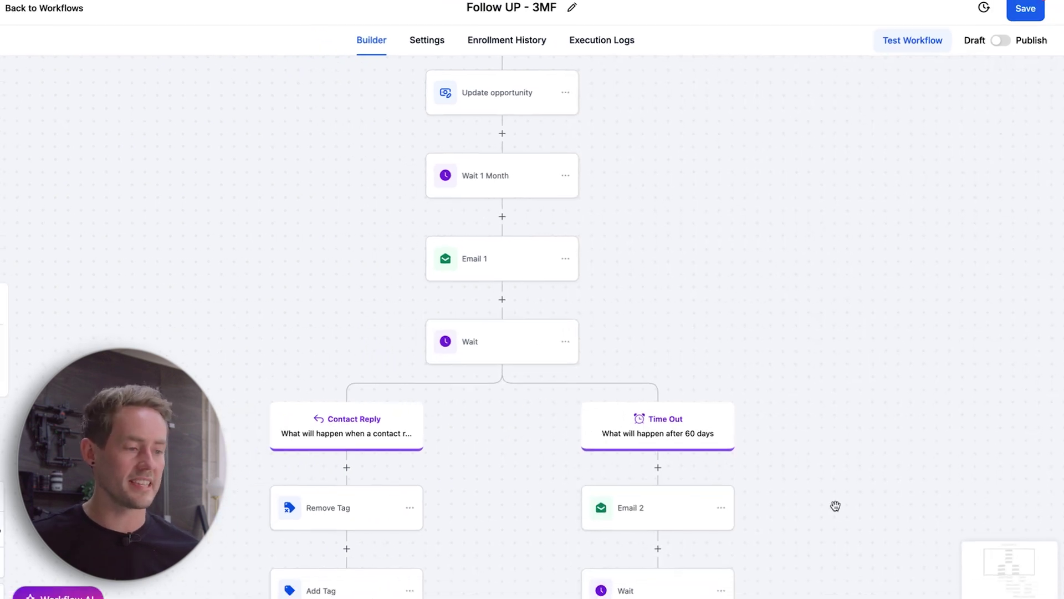
- Inspect the tags set in the reply branch's Remove Tag and Add Tag steps
scroll(573, 382, "down", 3)
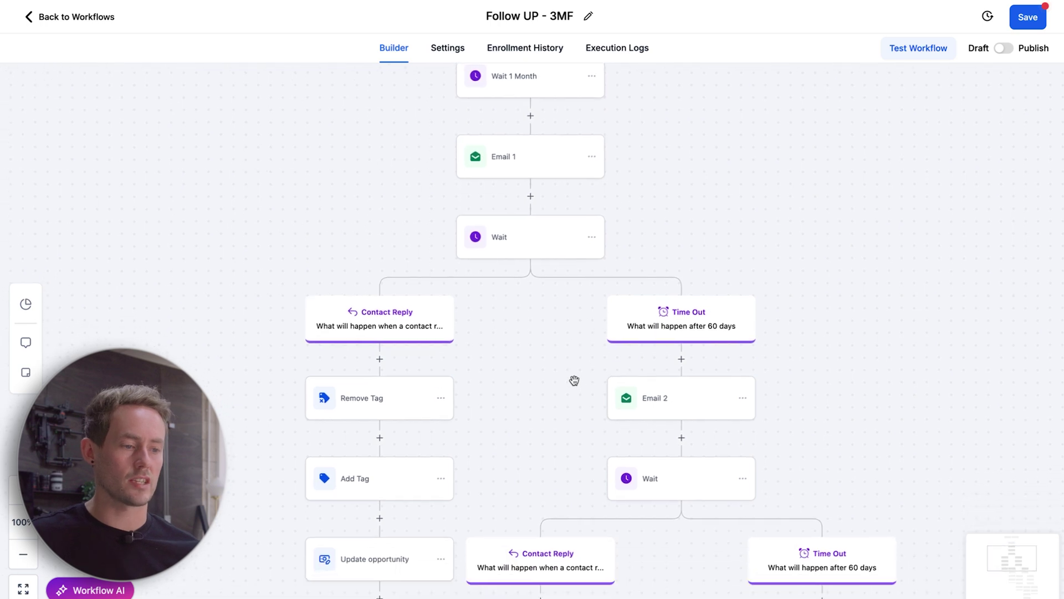
scroll(574, 380, "down", 2)
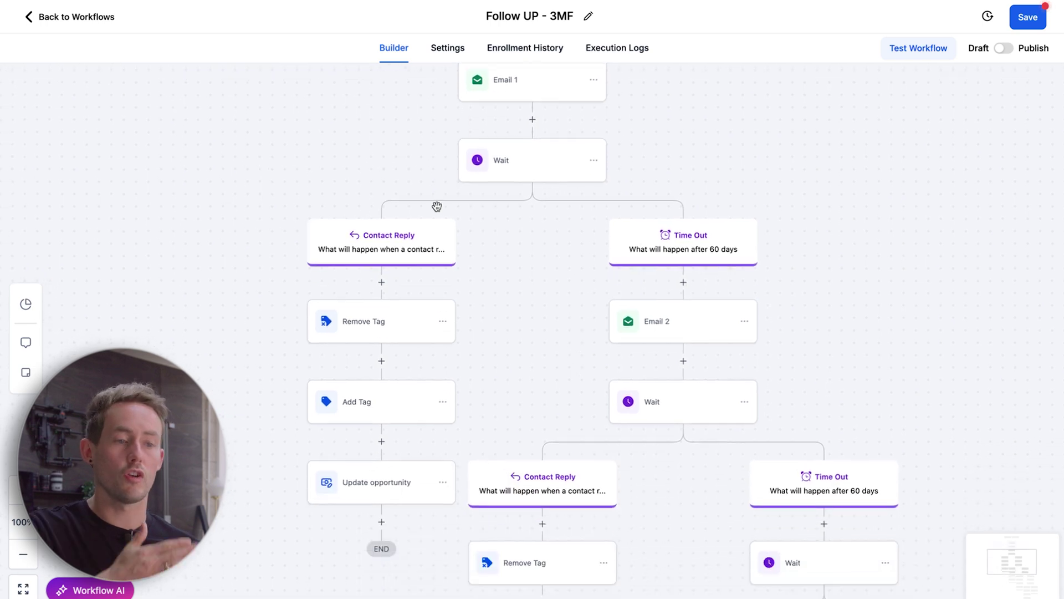
left_click(396, 326)
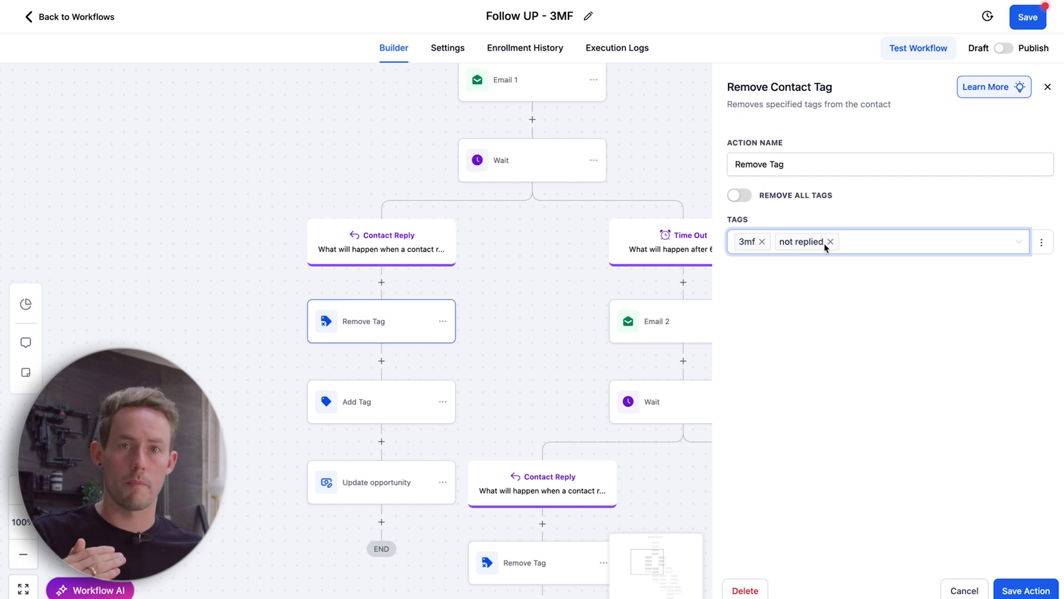
left_click(392, 400)
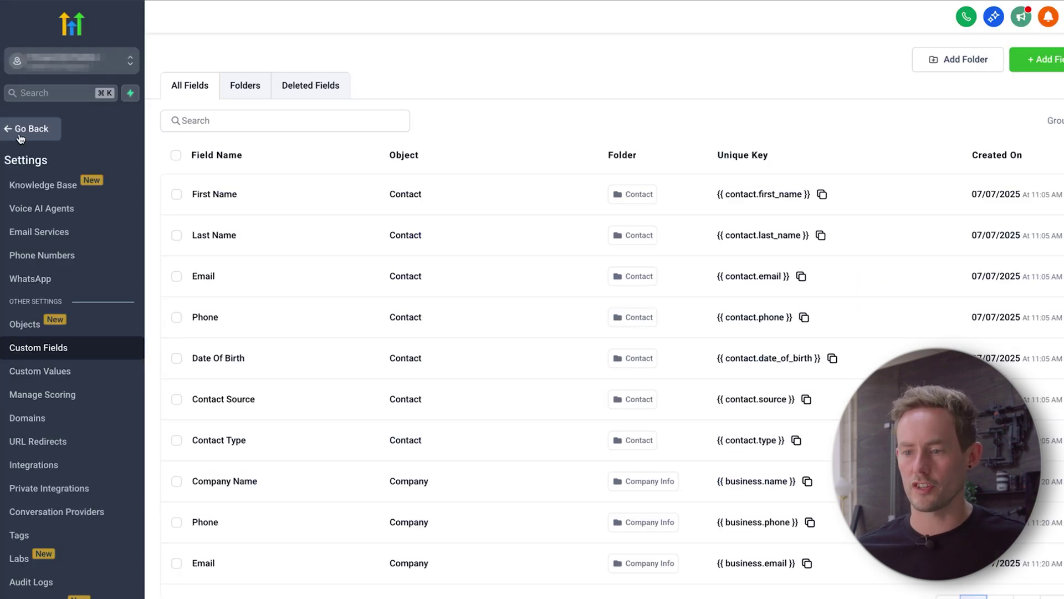
- Leave the workflow to browse the Opportunities pipeline, then the Conversations page
left_click(20, 129)
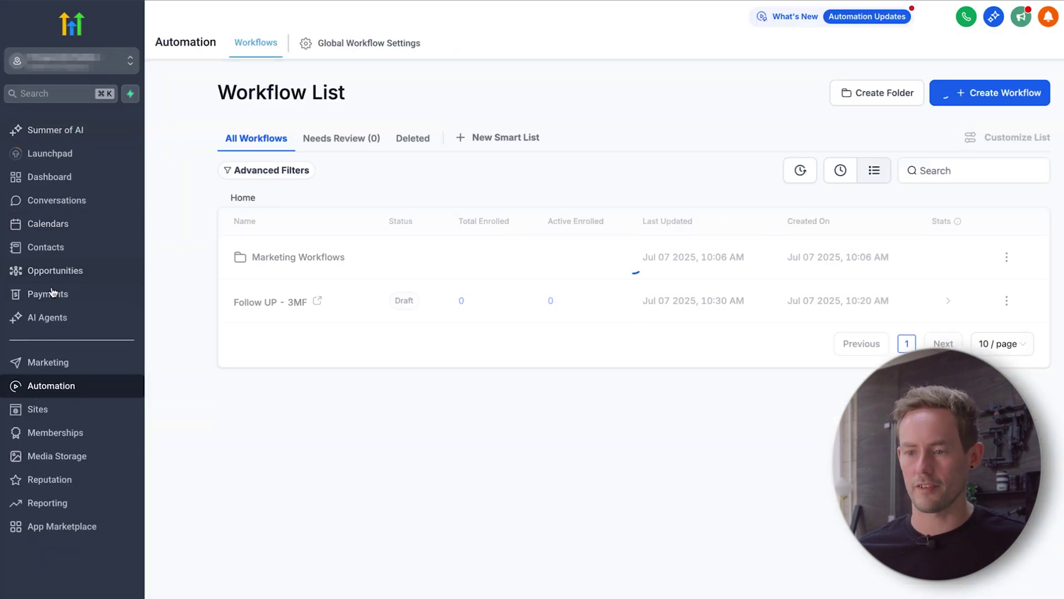
left_click(55, 271)
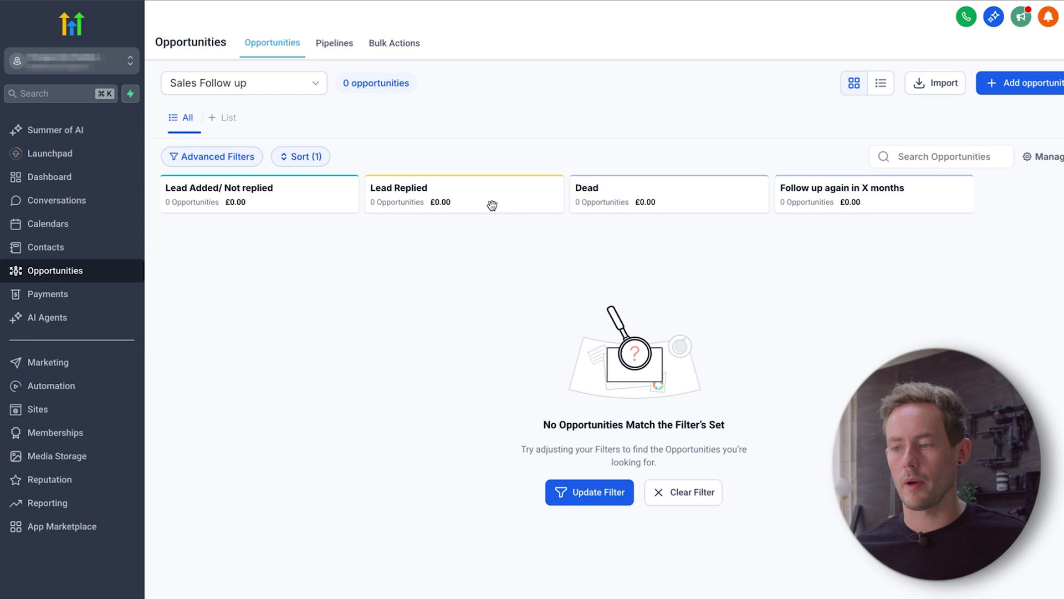
left_click(71, 206)
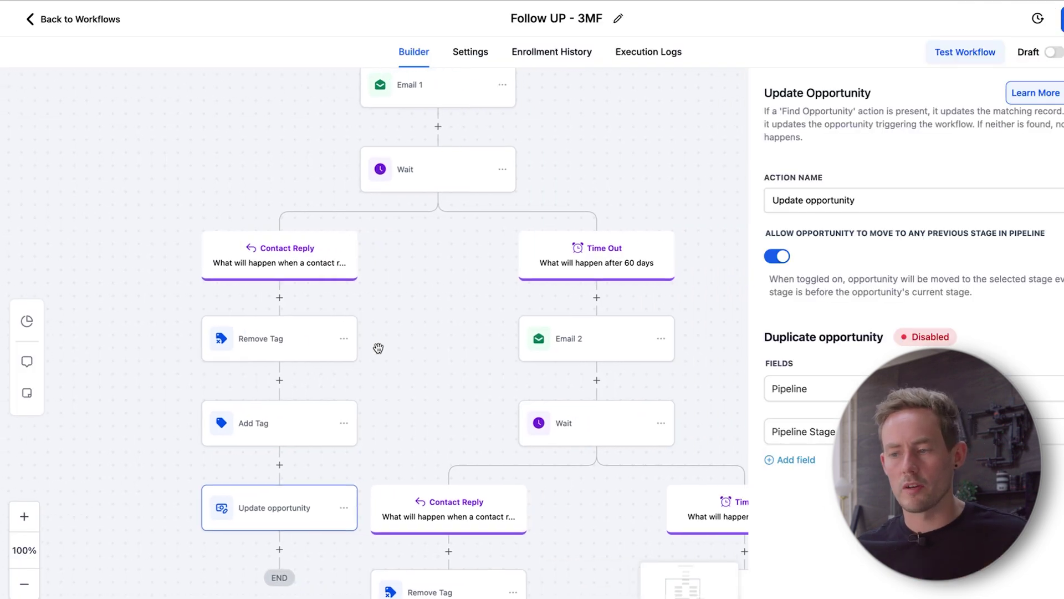
left_click_drag(463, 337, 375, 347)
scroll(477, 316, "down", 2)
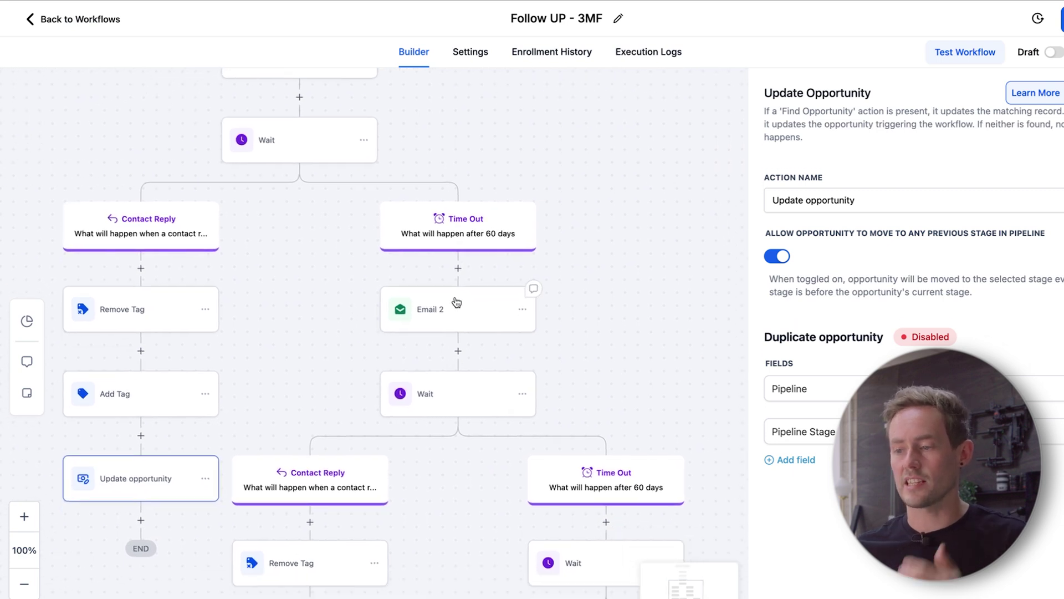
scroll(542, 379, "down", 5)
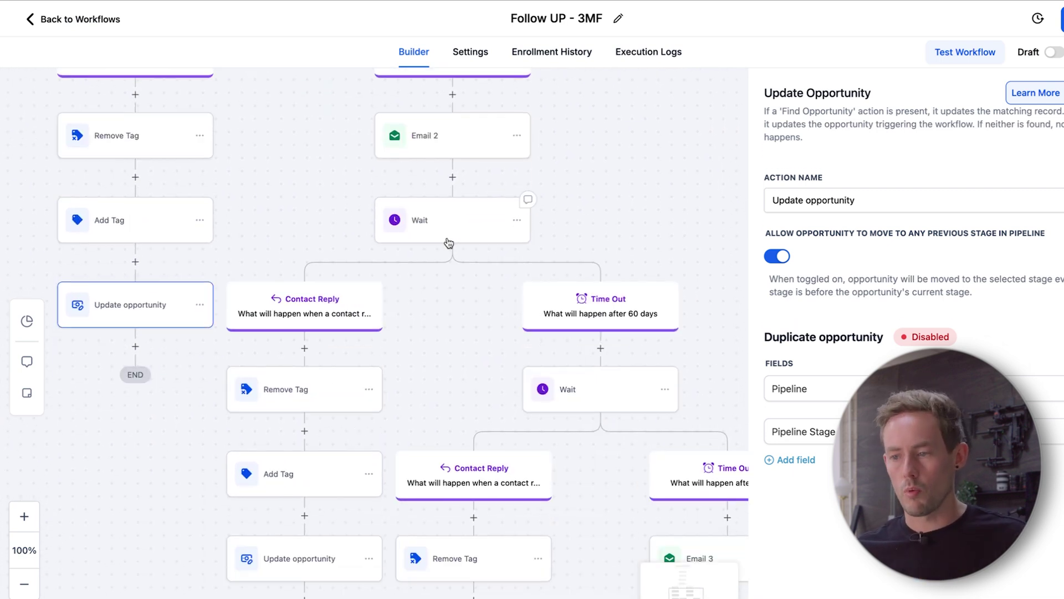
scroll(448, 242, "down", 5)
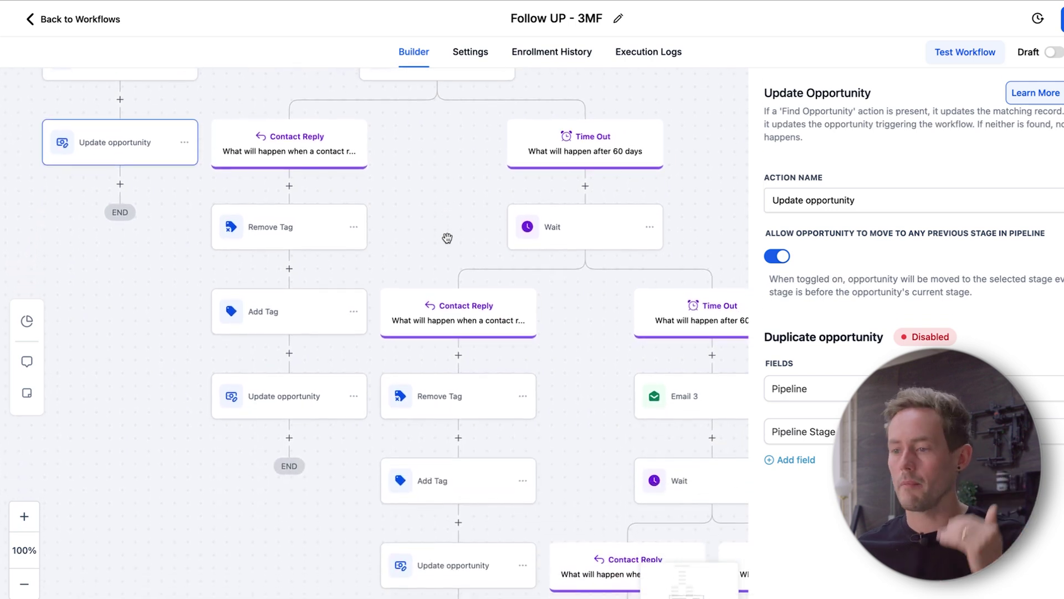
scroll(447, 238, "right", 2)
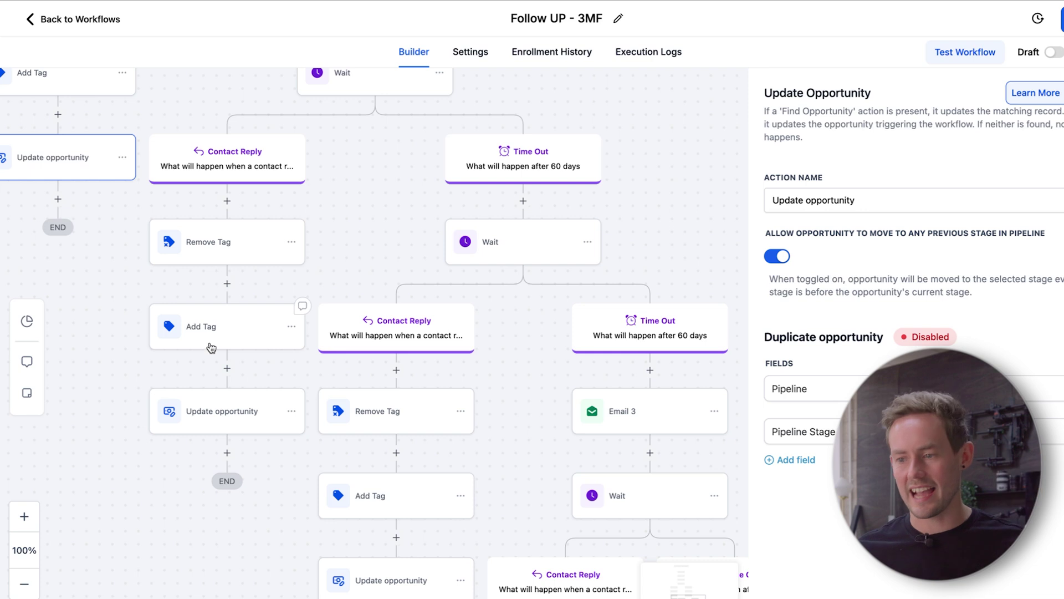
scroll(376, 352, "right", 5)
scroll(377, 352, "down", 2)
scroll(301, 353, "down", 7)
scroll(301, 353, "right", 1)
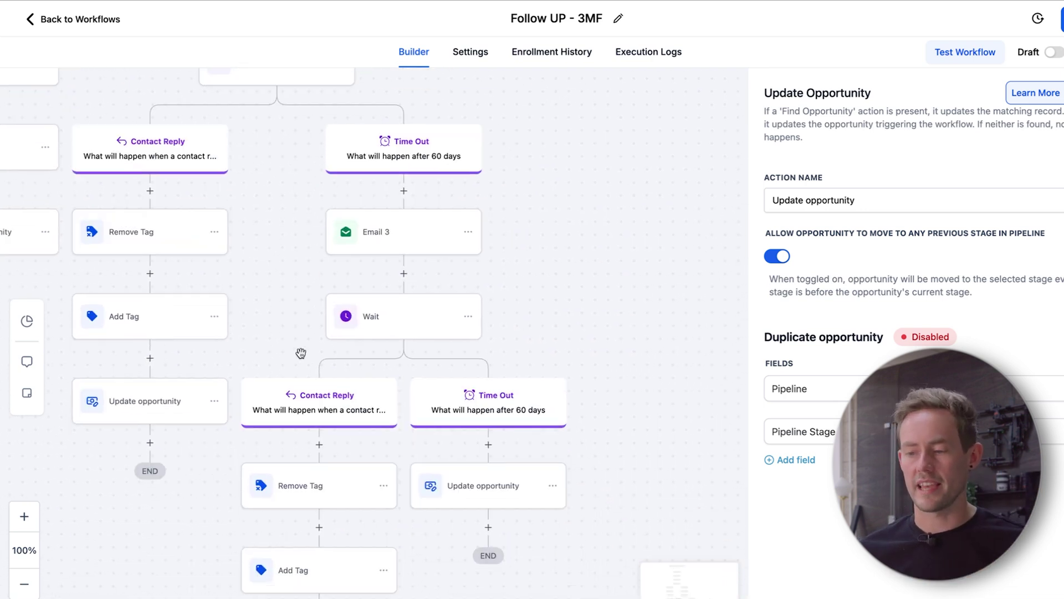
scroll(302, 358, "up", 5)
scroll(302, 358, "left", 1)
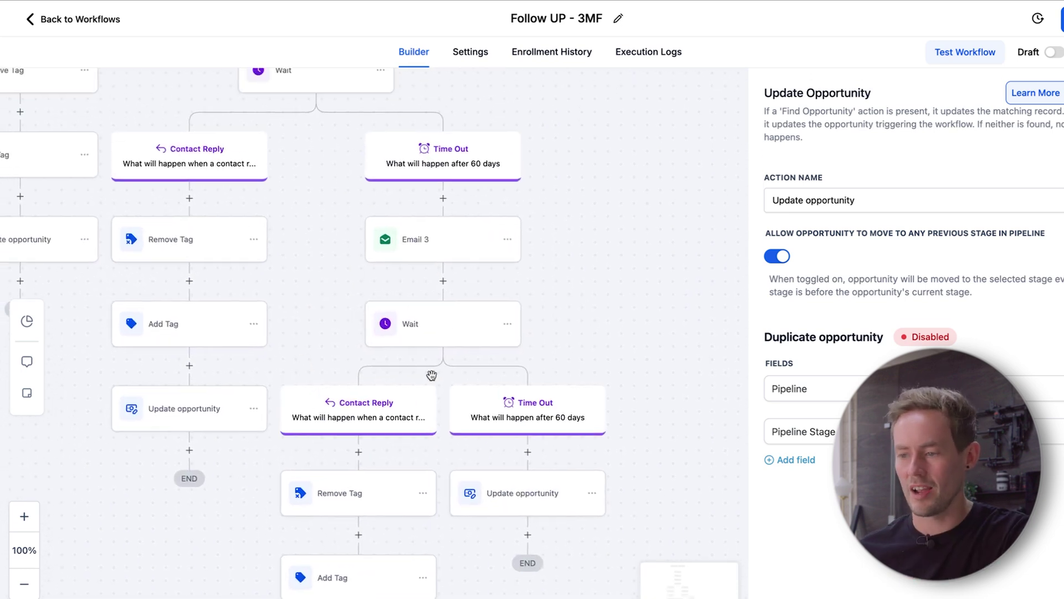
- Open the Wait step below Email 3, discarding unsaved changes, to view its 60-day reply wait
left_click(461, 326)
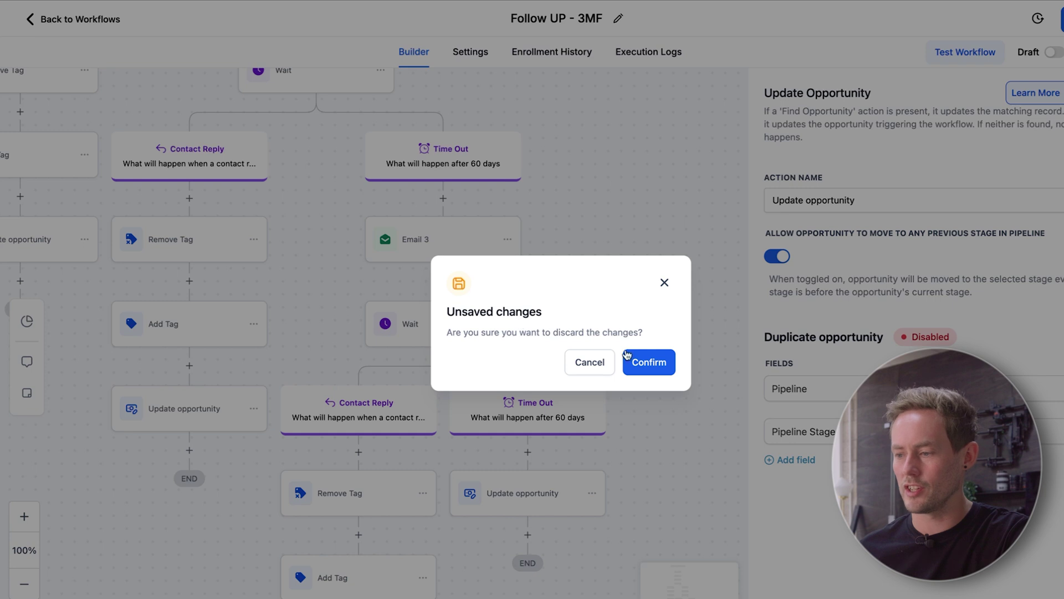
left_click(657, 366)
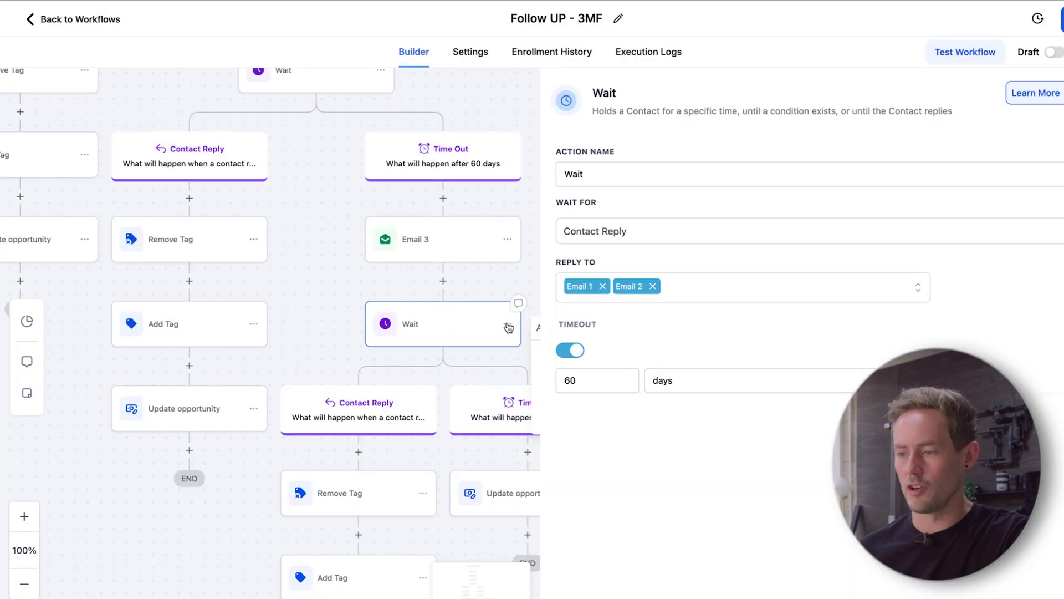
scroll(527, 331, "right", 4)
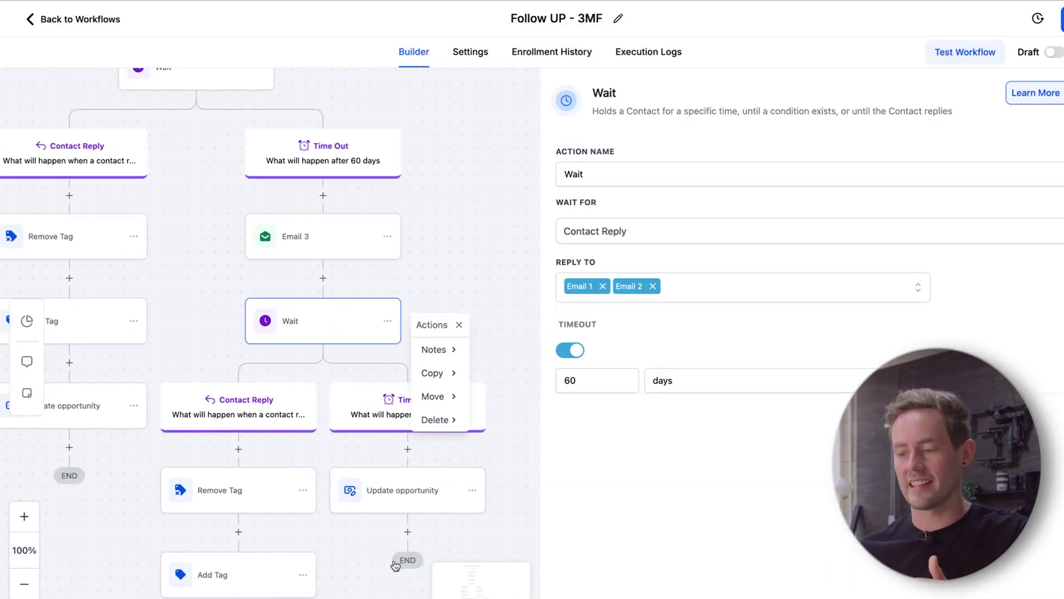
left_click(371, 575)
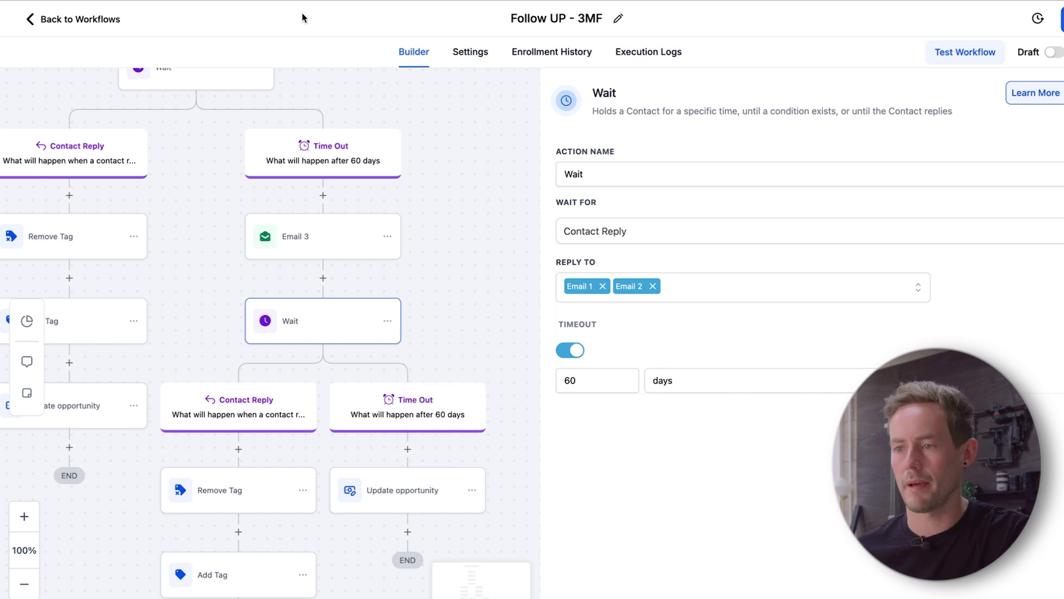